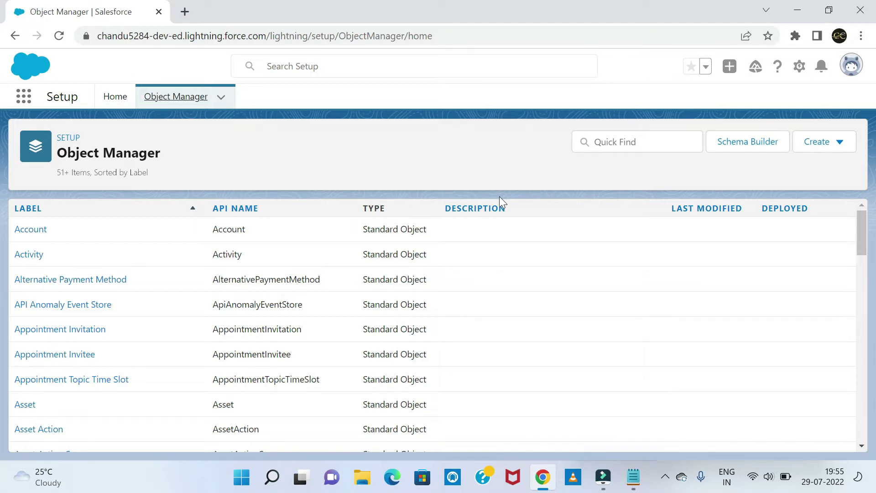
# Open the Customer object's fields and relationships and start a new custom field
pyautogui.click(221, 98)
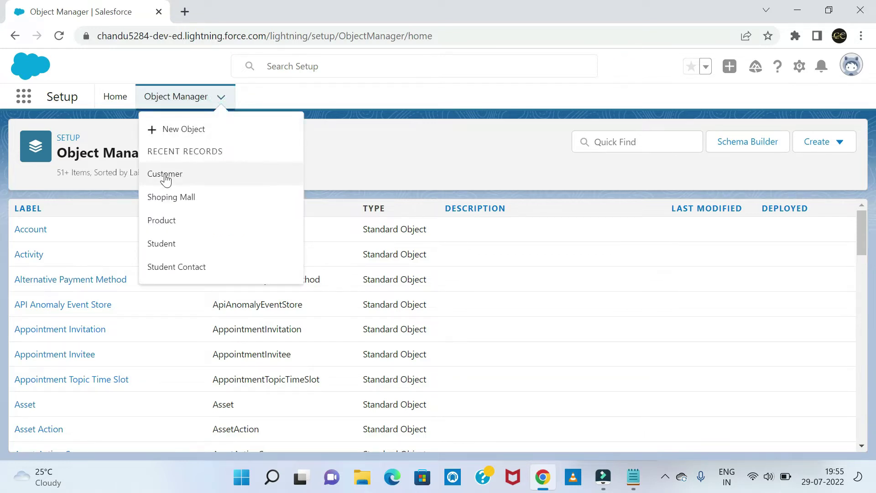
pyautogui.click(164, 173)
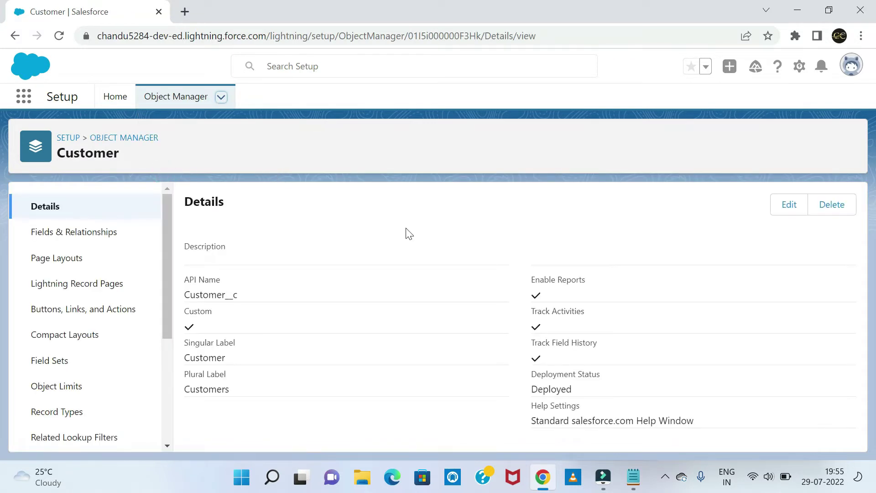
pyautogui.click(59, 232)
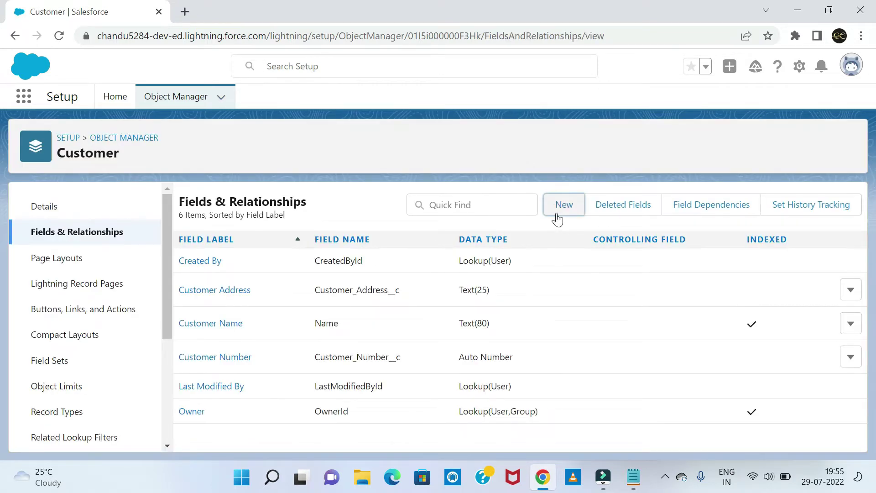
pyautogui.click(558, 210)
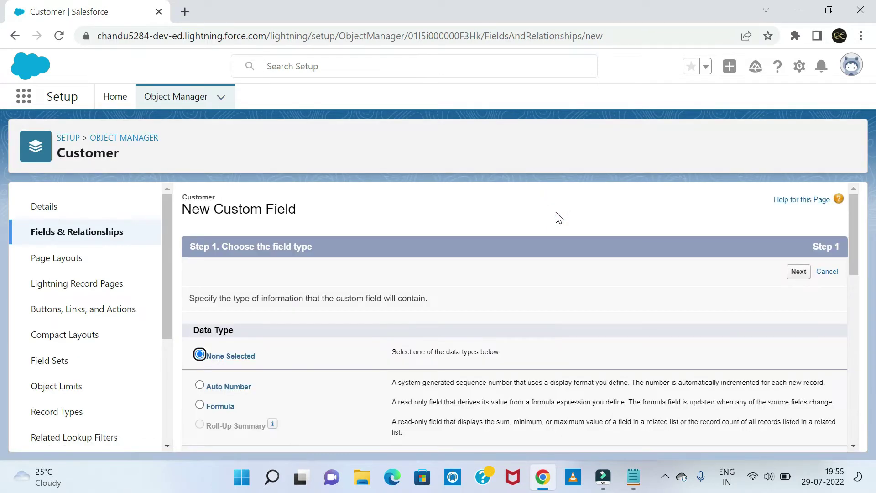
# Choose Picklist as the new field's data type and proceed to its details
pyautogui.scroll(-3, 313, 319)
pyautogui.scroll(5, 254, 284)
pyautogui.scroll(-1, 297, 274)
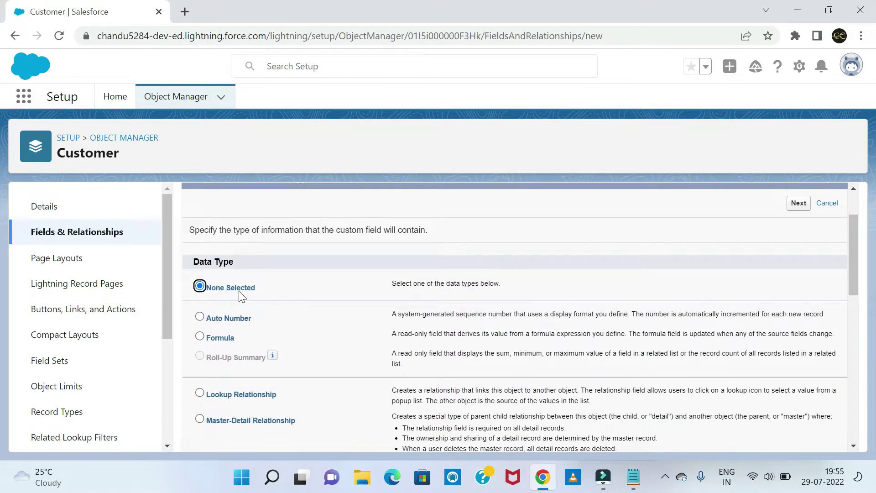
pyautogui.scroll(-1, 237, 306)
pyautogui.scroll(-5, 248, 352)
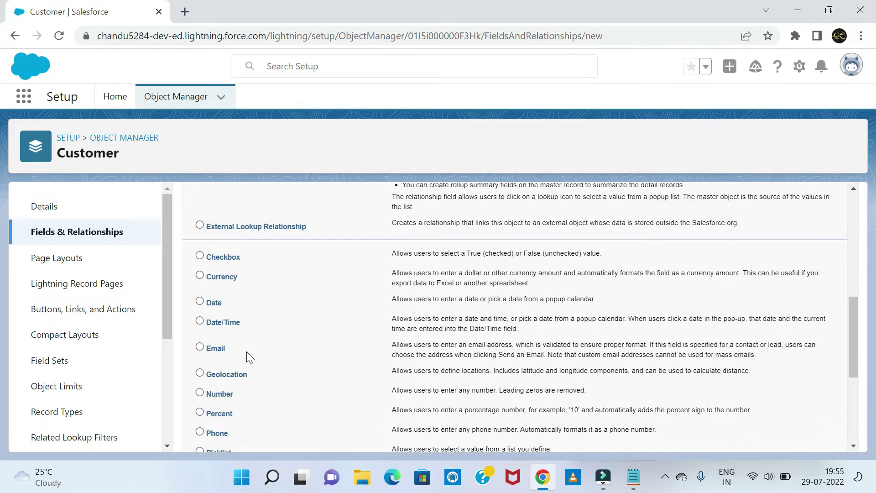
pyautogui.scroll(-2, 247, 363)
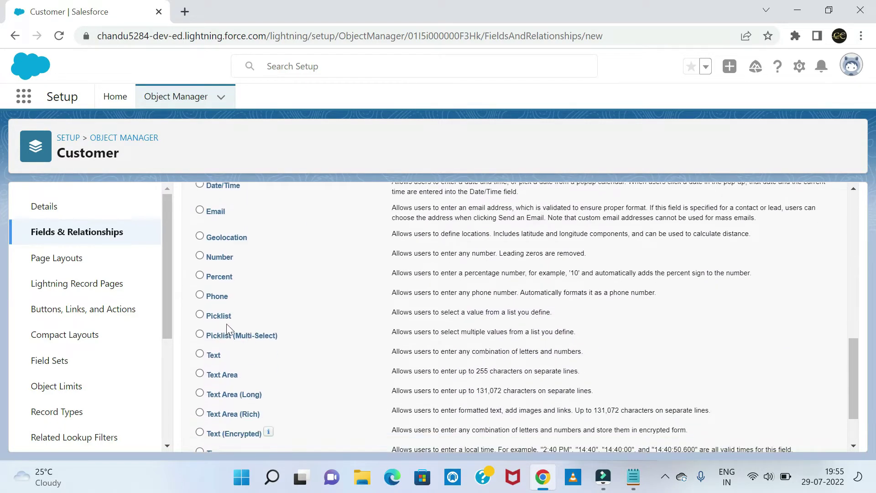
pyautogui.click(211, 318)
pyautogui.scroll(9, 749, 221)
pyautogui.click(805, 272)
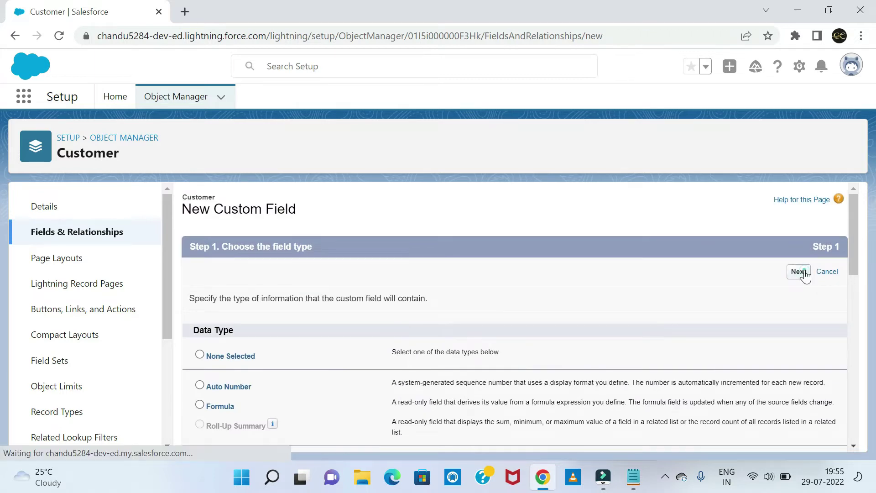
# Label the picklist field Payment Type and choose to enter its values manually, one per line
pyautogui.scroll(-2, 370, 299)
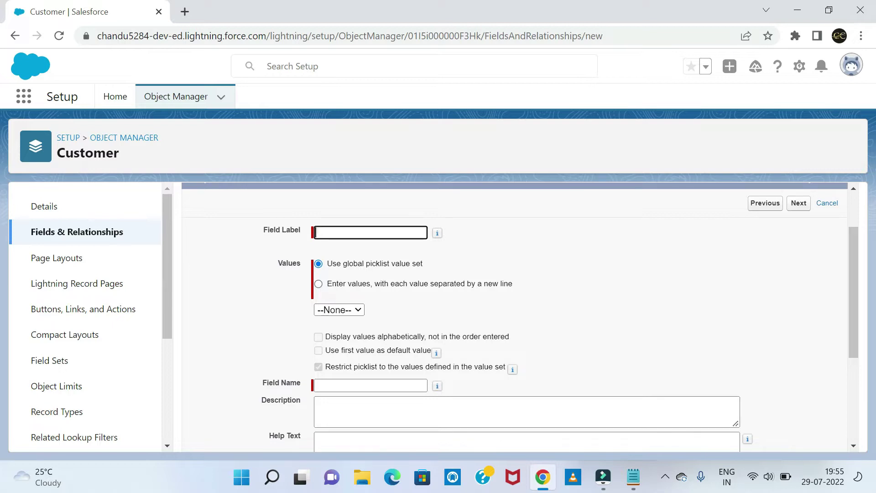
pyautogui.write('Payment Type')
pyautogui.scroll(-1, 397, 292)
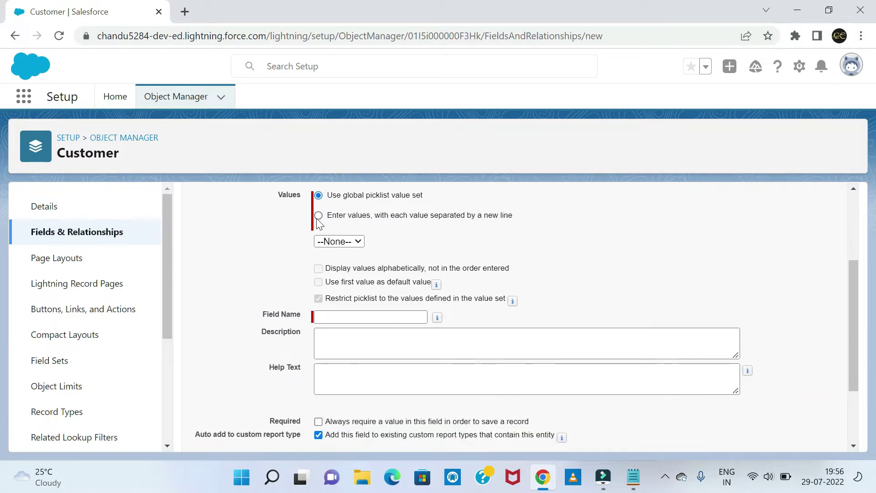
pyautogui.click(318, 215)
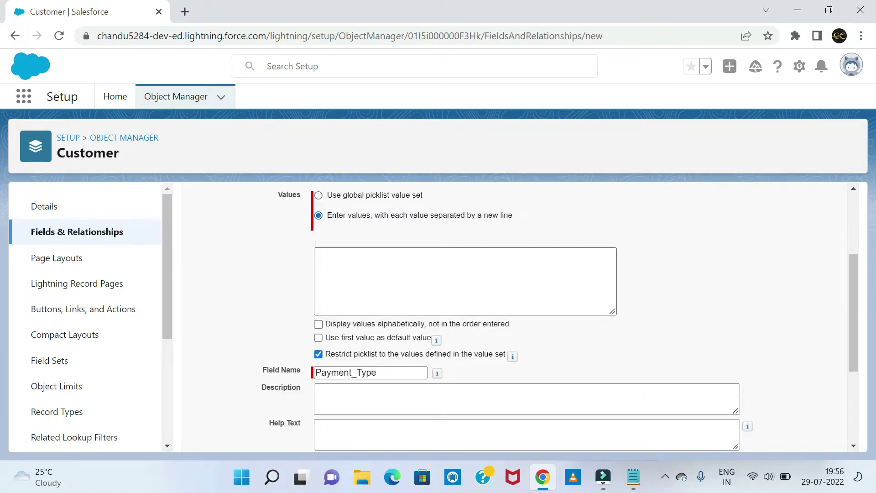
# Enter Cheque, Debit card and Credit card as the first Payment Type picklist values
pyautogui.click(329, 266)
pyautogui.write('Cheque')
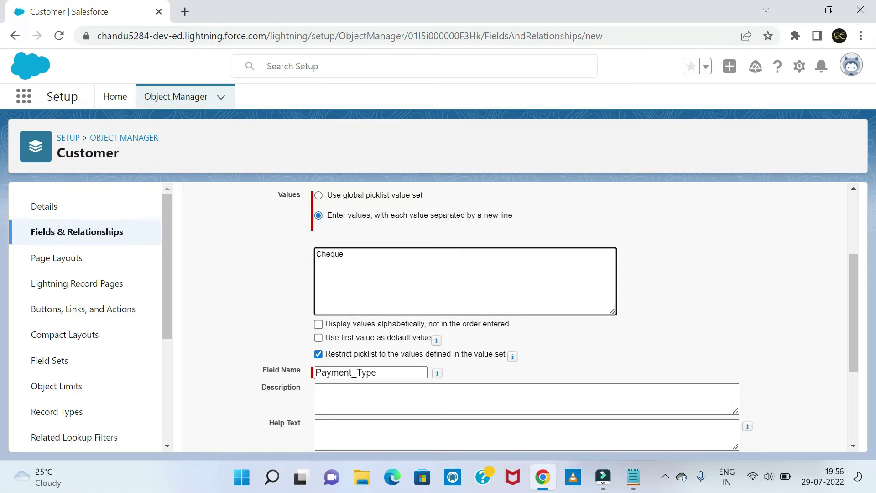
pyautogui.press('Return')
pyautogui.write('Debit car')
pyautogui.write('d ')
pyautogui.write('Credit ca')
pyautogui.write('rd ')
# Add UPI Payment and Netbanking to the picklist values and proceed to field-level security
pyautogui.write('UPIO')
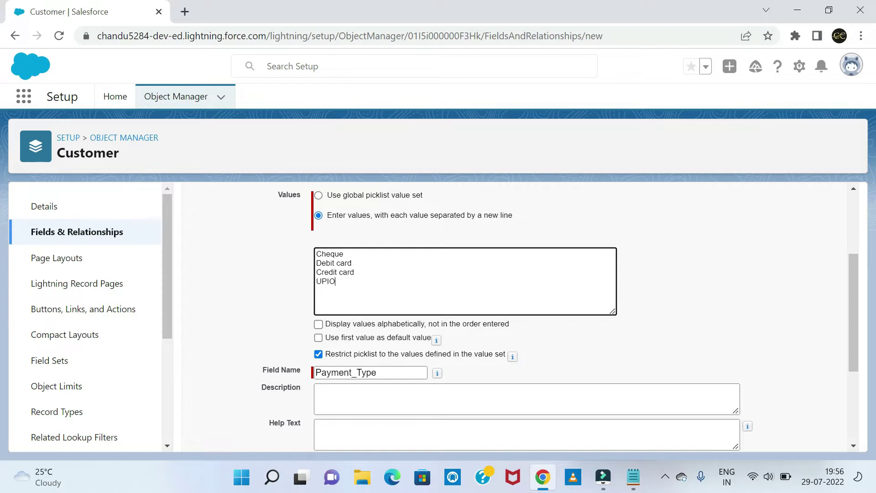
pyautogui.press('BackSpace')
pyautogui.write('Payment')
pyautogui.press('Return')
pyautogui.write('Netbanc')
pyautogui.press('BackSpace')
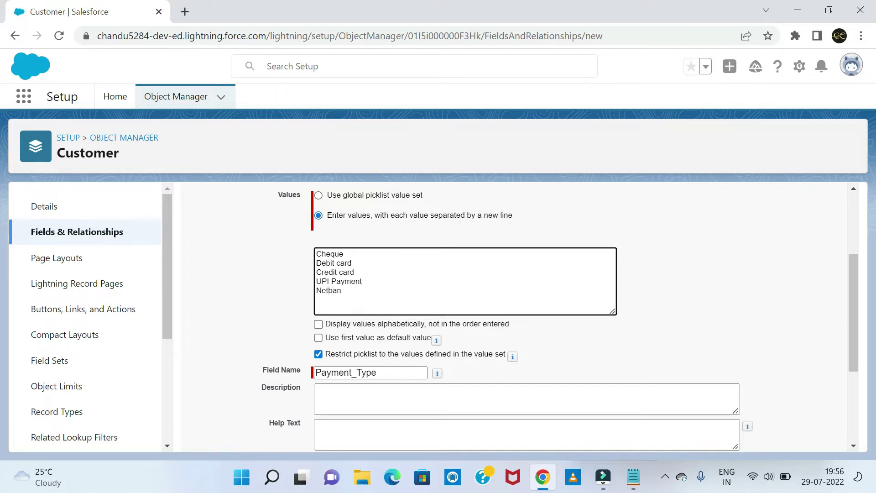
pyautogui.write('king')
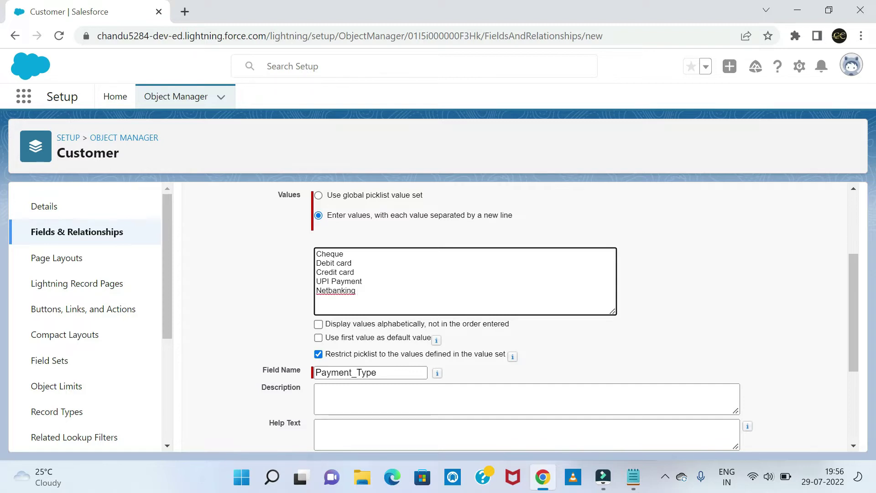
pyautogui.click(329, 291)
pyautogui.scroll(-3, 362, 362)
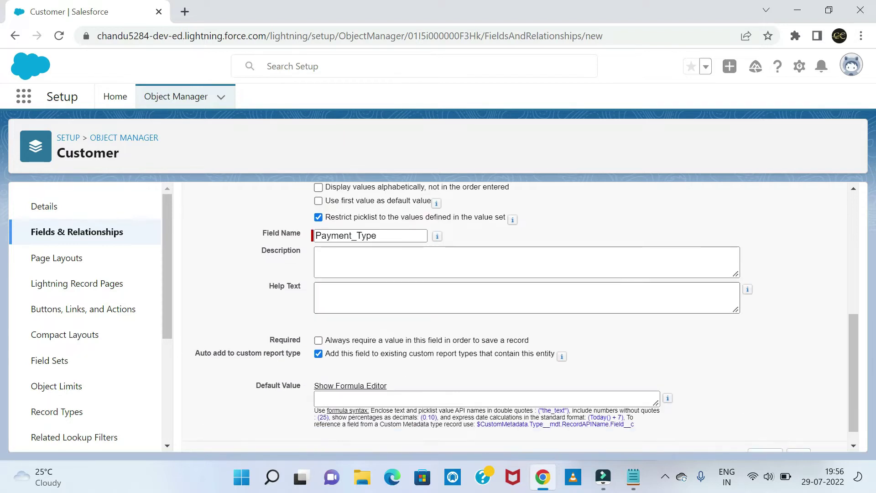
pyautogui.click(794, 440)
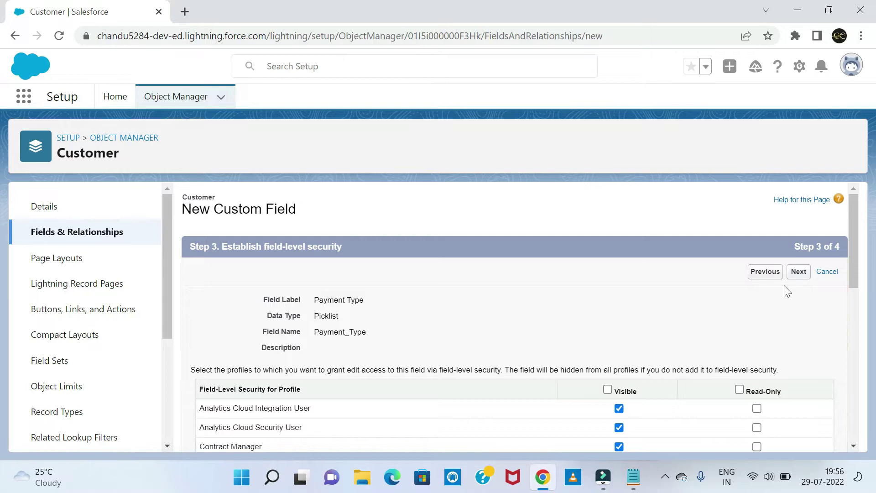
# Accept the default field-level security and the Customer Layout assignment, and save the Payment Type field
pyautogui.scroll(-3, 395, 366)
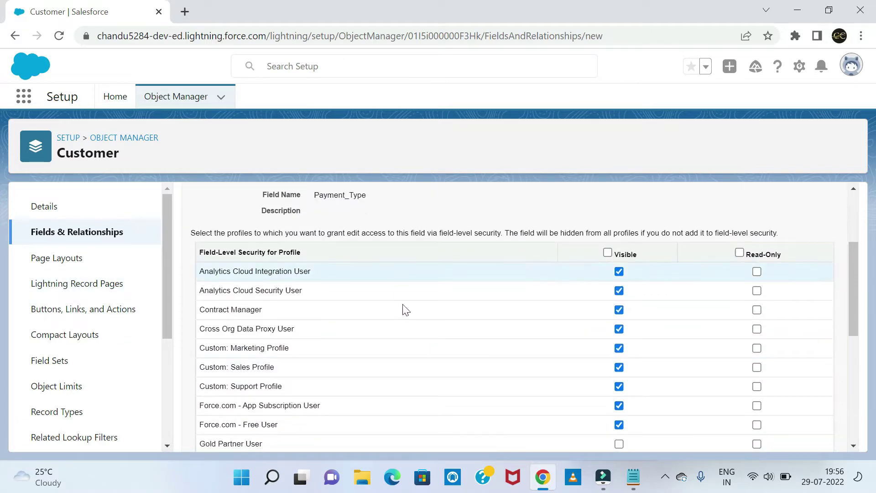
pyautogui.scroll(-1, 396, 293)
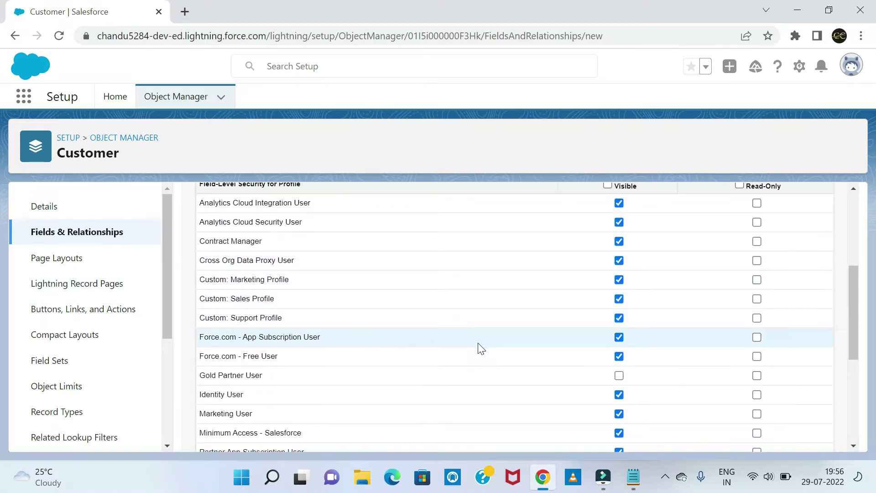
pyautogui.scroll(3, 507, 375)
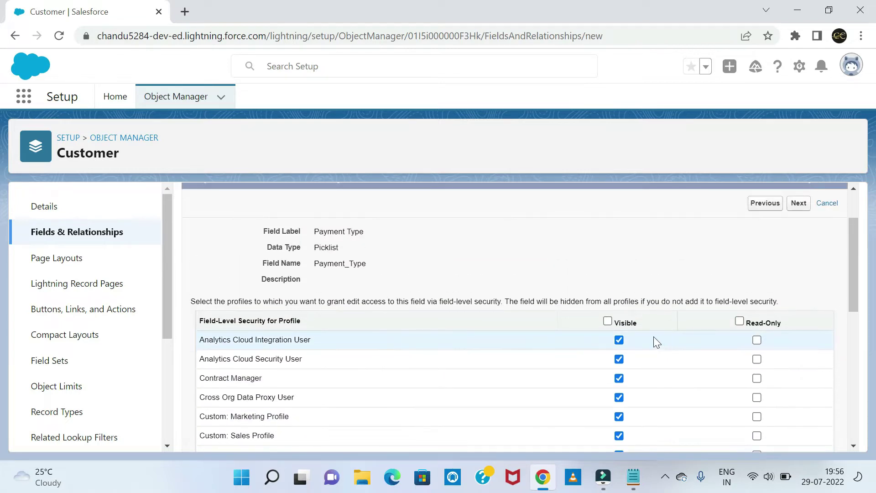
pyautogui.scroll(1, 638, 336)
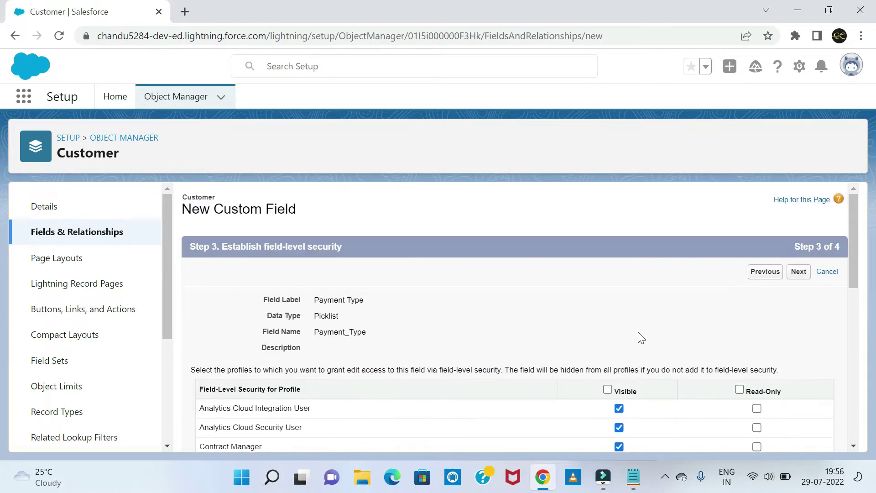
pyautogui.click(799, 272)
pyautogui.scroll(-1, 541, 365)
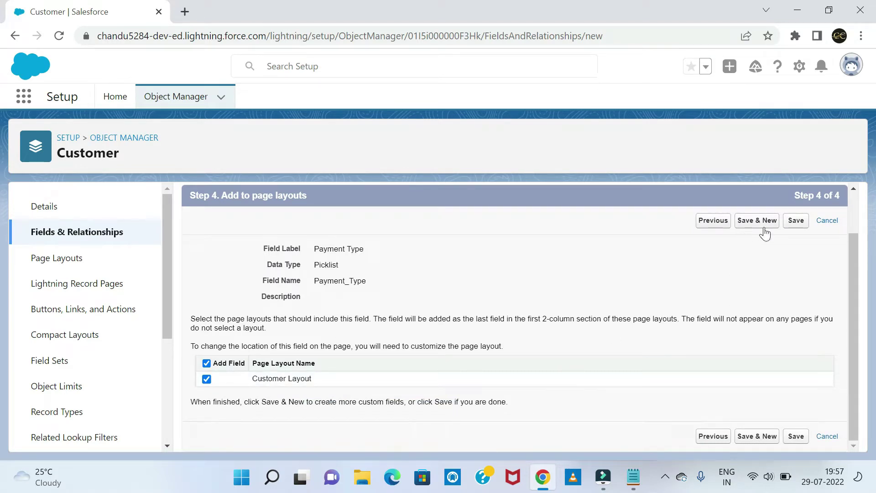
pyautogui.click(796, 221)
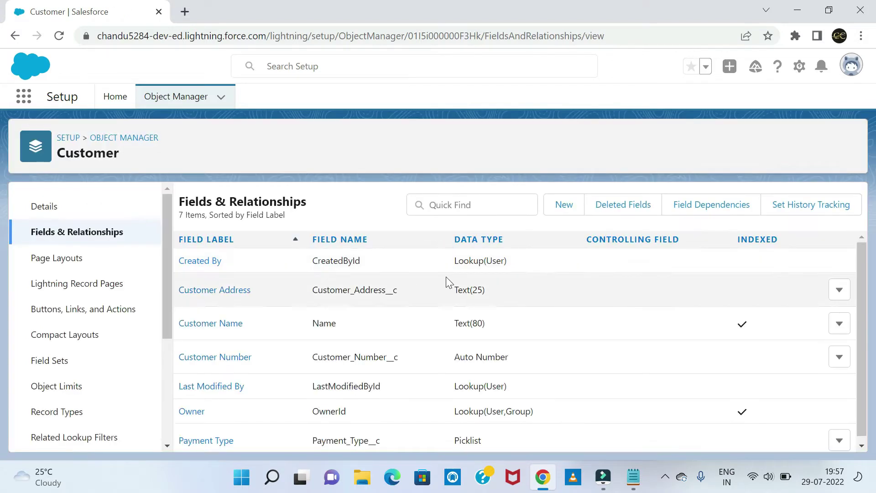
# Start another custom field on the Customer object with the Picklist (Multi-Select) data type and proceed to its details
pyautogui.click(567, 208)
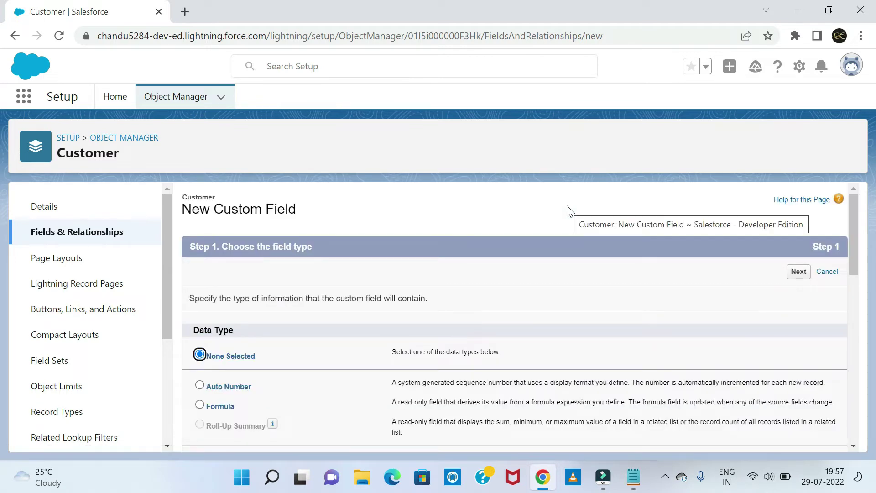
pyautogui.scroll(-2, 563, 215)
pyautogui.scroll(2, 532, 264)
pyautogui.scroll(-8, 423, 313)
pyautogui.scroll(-1, 249, 356)
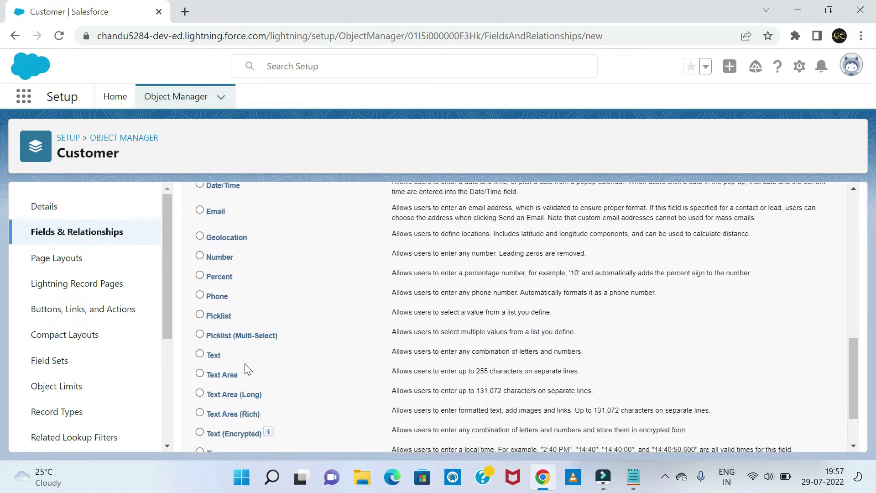
pyautogui.click(245, 335)
pyautogui.scroll(10, 622, 300)
pyautogui.click(805, 275)
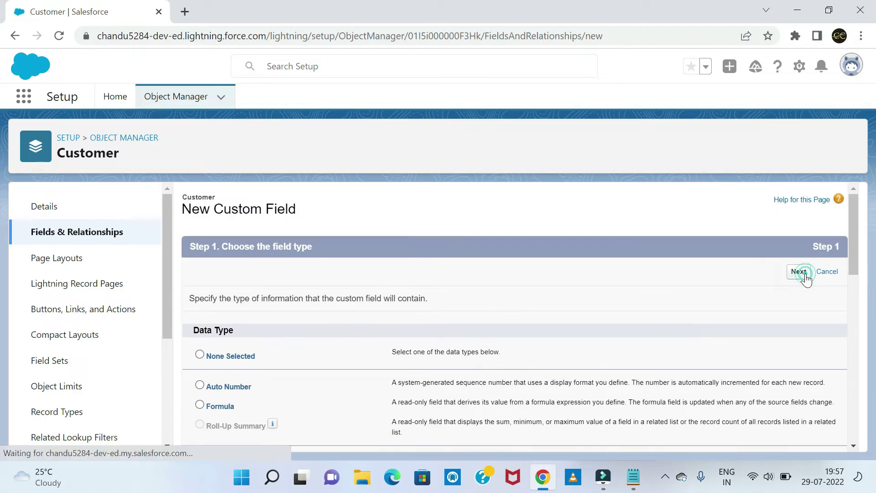
# Label the multi-select field Selected Items and choose to enter its values manually, one per line
pyautogui.click(367, 301)
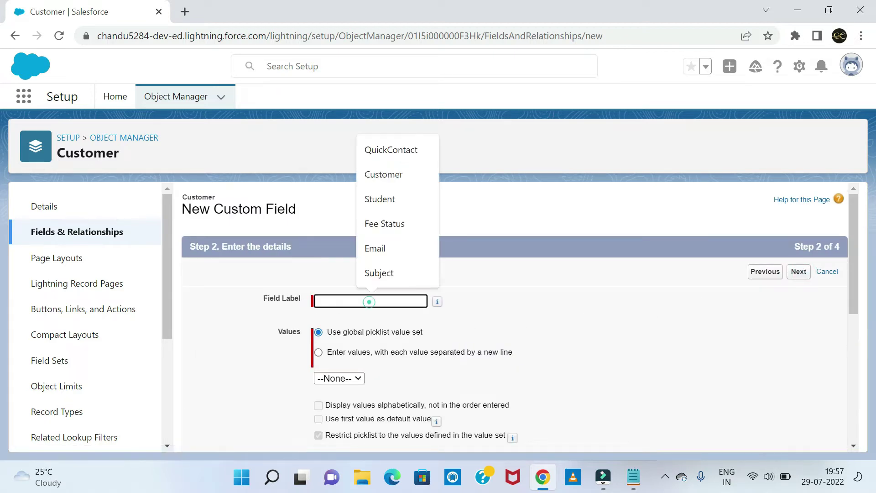
pyautogui.click(297, 278)
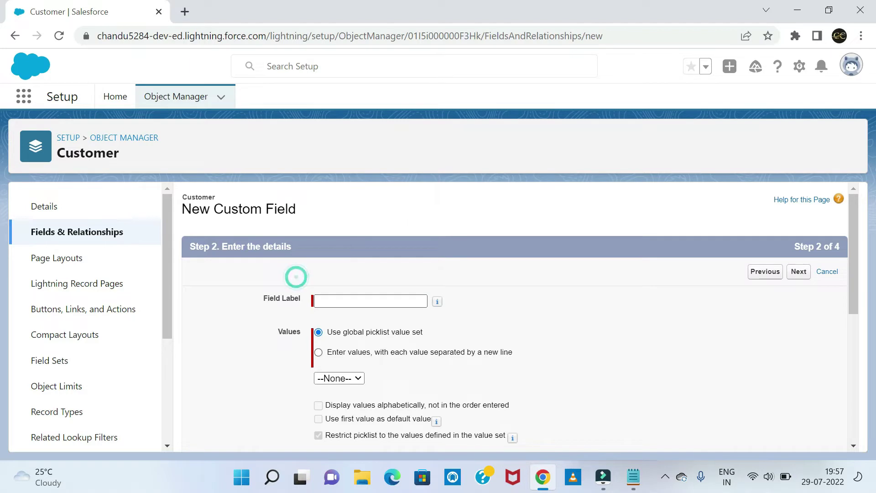
pyautogui.click(334, 301)
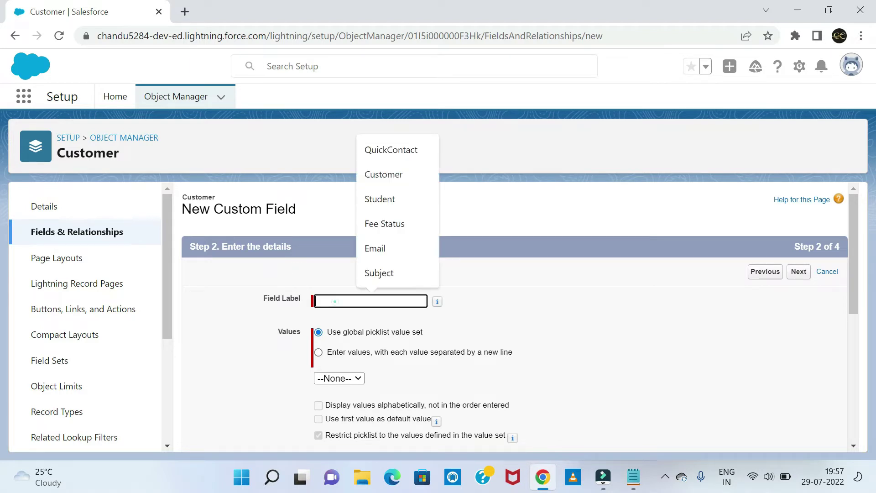
pyautogui.write('Sel')
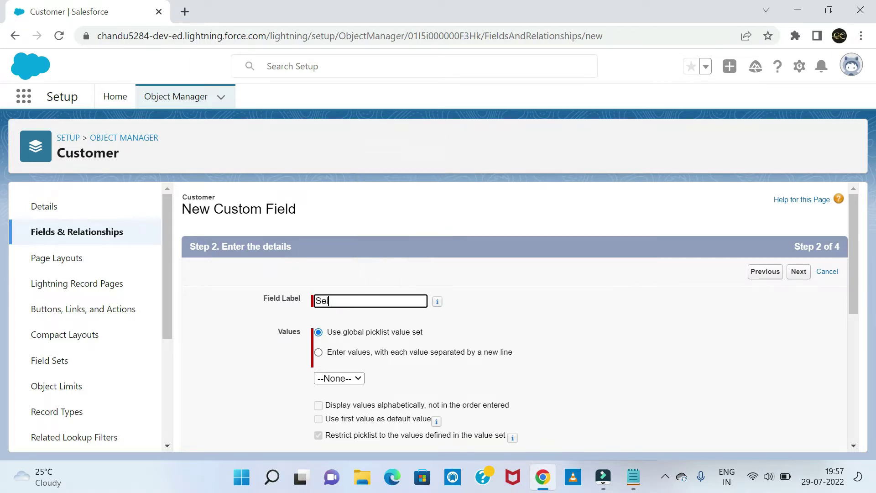
pyautogui.write('ected Ite,m')
pyautogui.press('BackSpace')
pyautogui.write('ms')
pyautogui.click(578, 329)
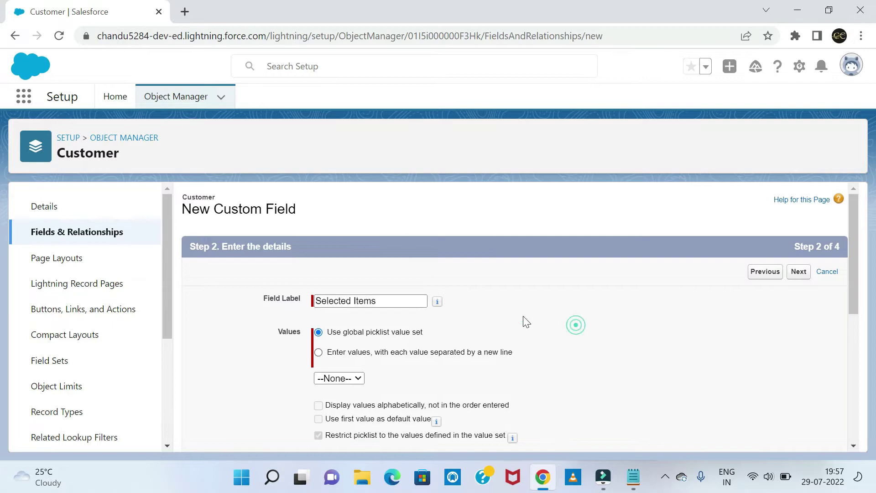
pyautogui.scroll(-1, 456, 288)
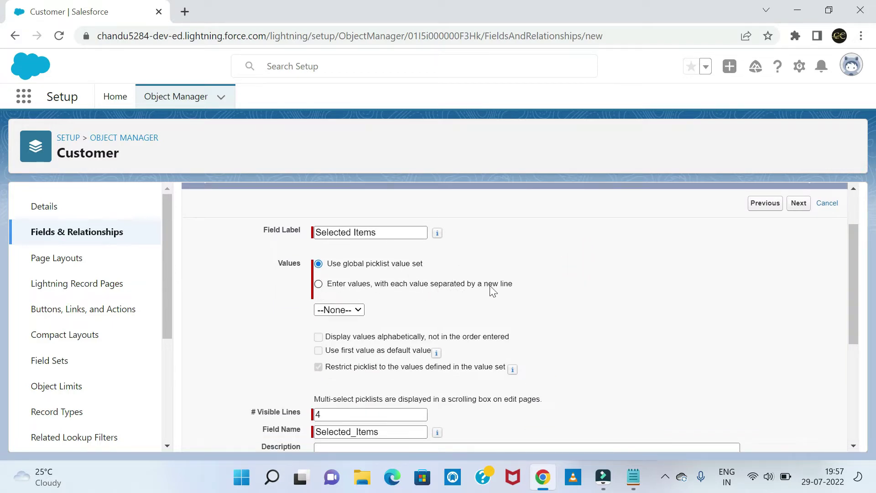
pyautogui.click(319, 284)
# Enter TV, Fan, Phone, Laptop, Dress, Camera and Food Items as separate values of the Selected Items picklist
pyautogui.click(334, 337)
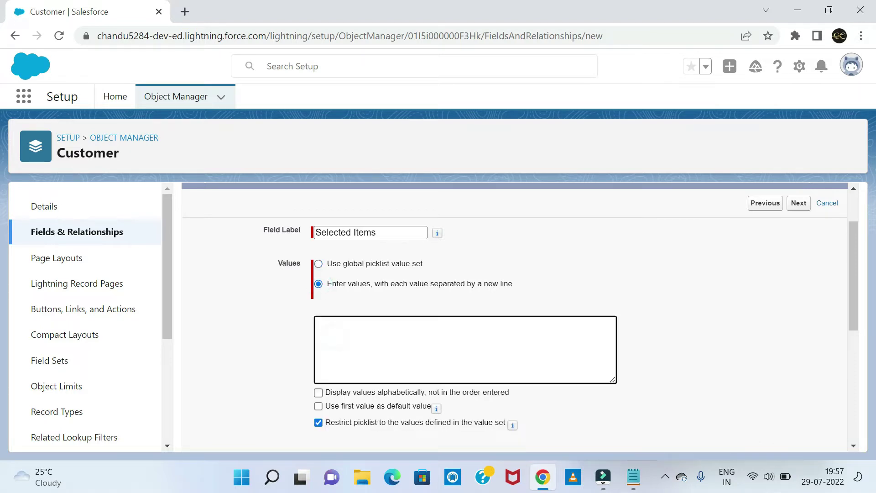
pyautogui.write('TV Fan')
pyautogui.press('Return')
pyautogui.write('Phone')
pyautogui.press('Return')
pyautogui.write('Laptop')
pyautogui.write('Dress')
pyautogui.press('Return')
pyautogui.write('Camera')
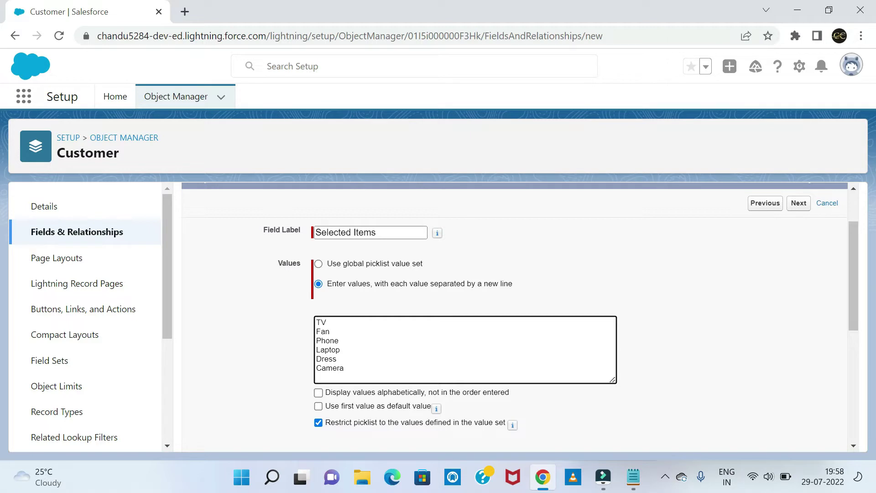
pyautogui.press('Return')
pyautogui.write('Food Items')
pyautogui.scroll(-4, 402, 391)
pyautogui.scroll(-3, 267, 210)
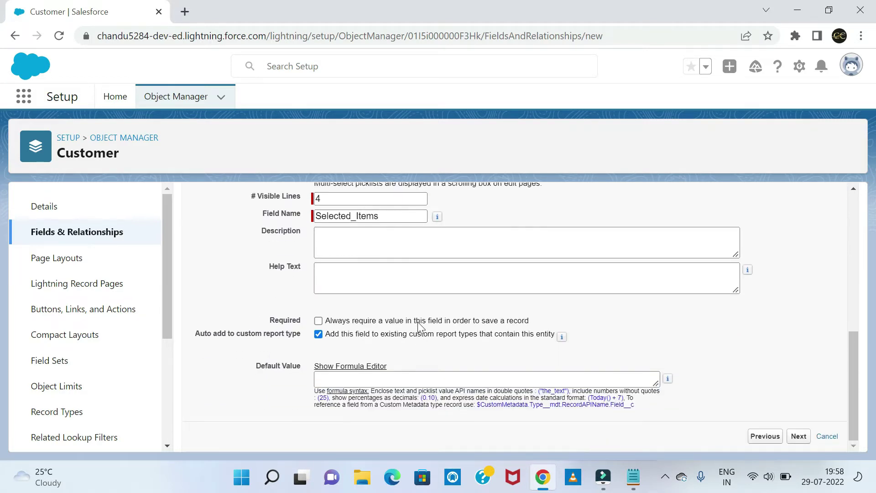
# Set the number of visible lines for the Selected Items multi-select picklist to 3
pyautogui.click(334, 198)
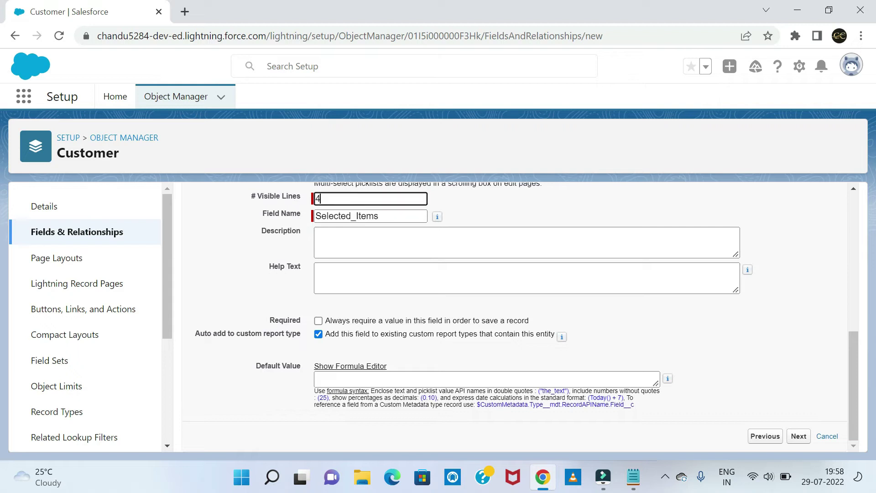
pyautogui.scroll(3, 345, 277)
pyautogui.scroll(2, 346, 278)
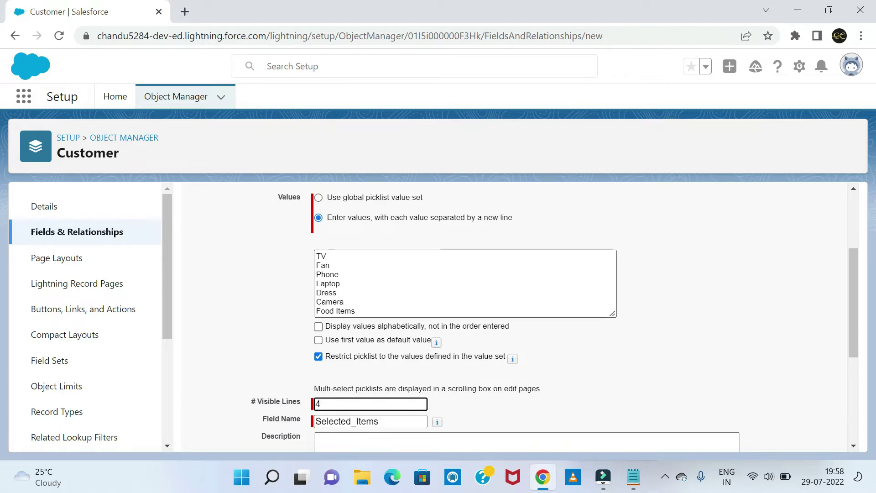
pyautogui.scroll(-2, 464, 272)
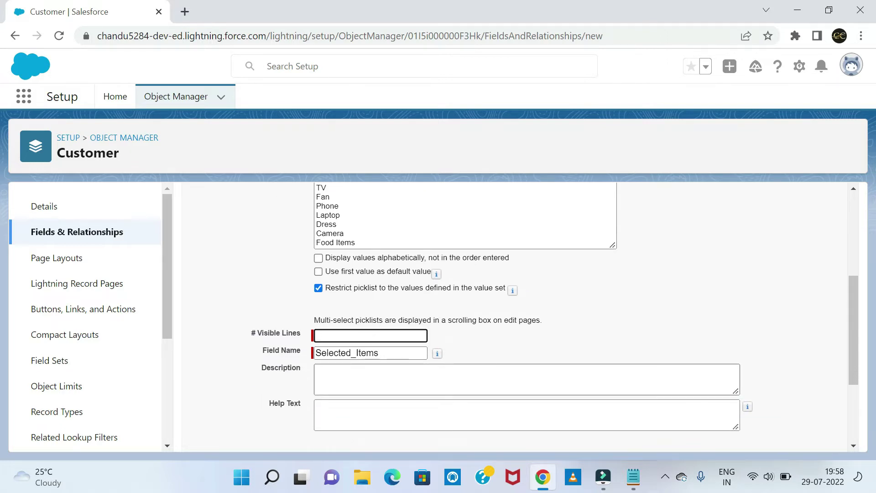
pyautogui.click(542, 327)
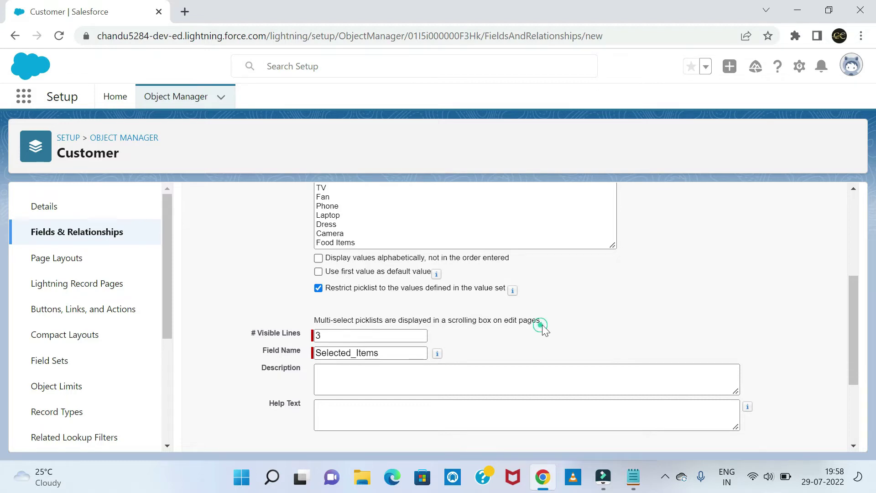
# Accept the default field-level security and Customer Layout assignment for the Selected Items field, and save it
pyautogui.scroll(-4, 542, 327)
pyautogui.click(799, 437)
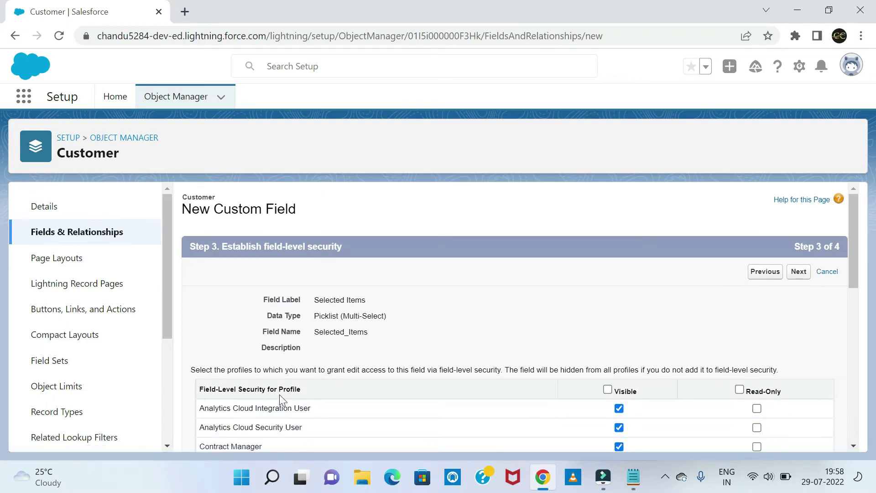
pyautogui.click(792, 273)
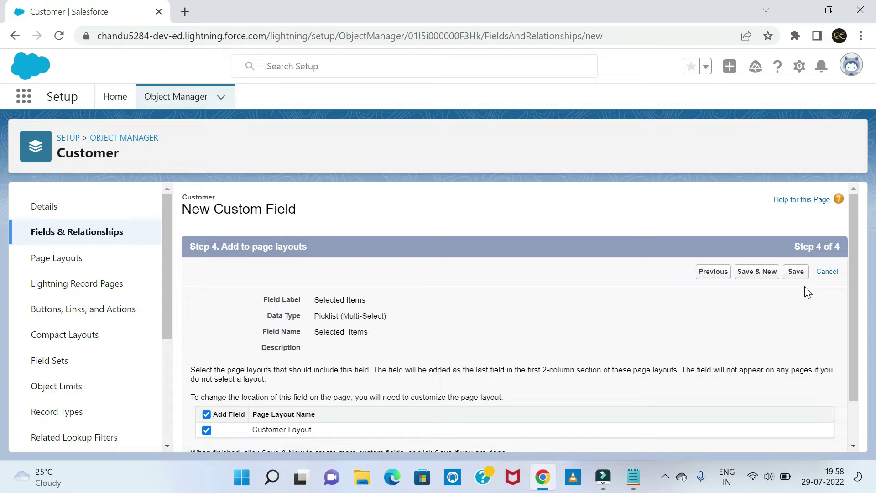
pyautogui.click(797, 274)
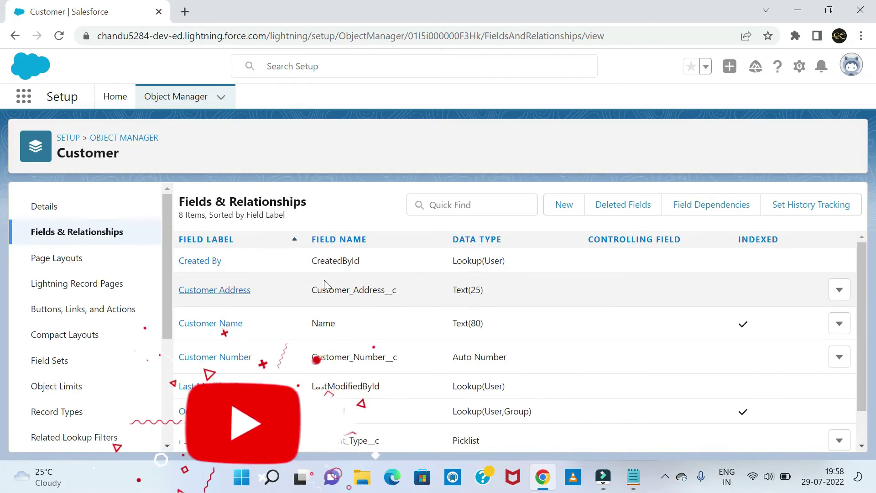
pyautogui.scroll(-1, 326, 285)
# Find the Customers item by searching all apps and items for "cus", and open its record list
pyautogui.click(21, 96)
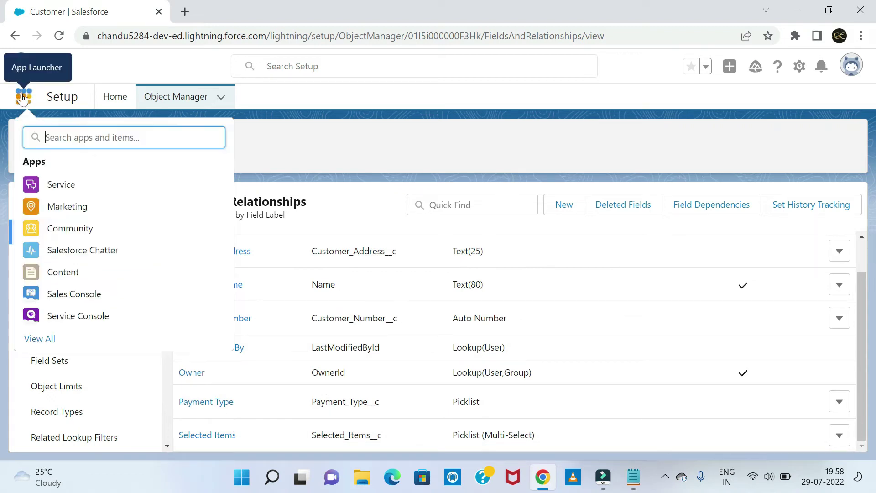
pyautogui.click(30, 342)
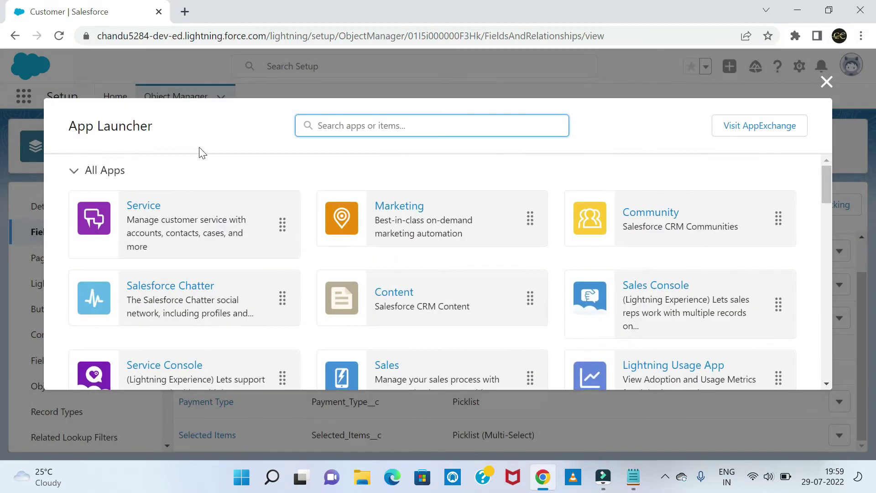
pyautogui.write('cus')
pyautogui.keyDown('ctrl'); pyautogui.click(89, 240); pyautogui.keyUp('ctrl')
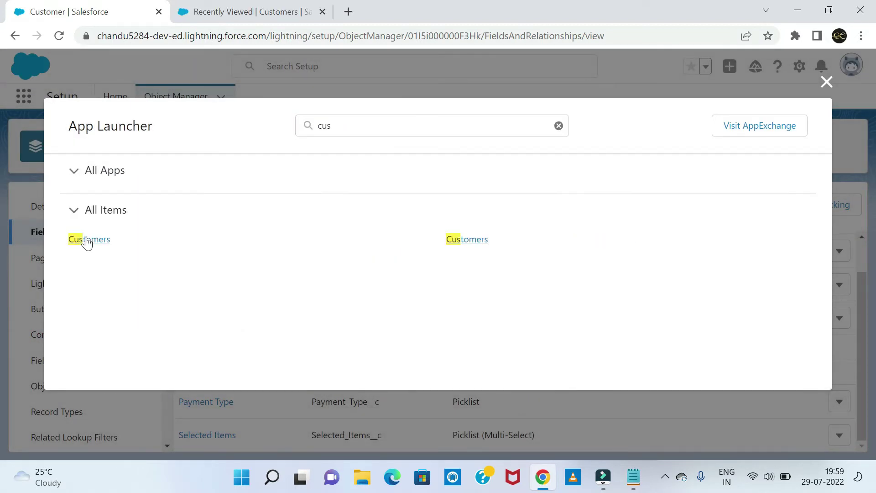
pyautogui.click(88, 239)
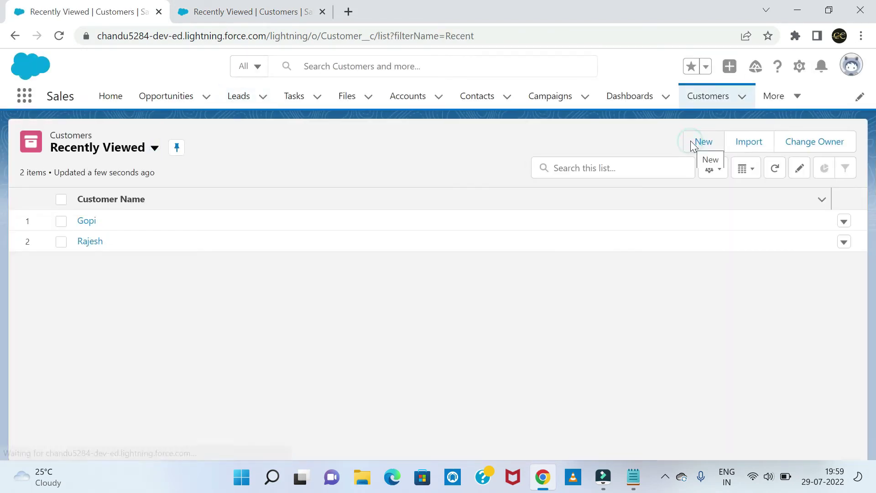
# Start a new Customer record and enter the customer's name and address
pyautogui.click(691, 143)
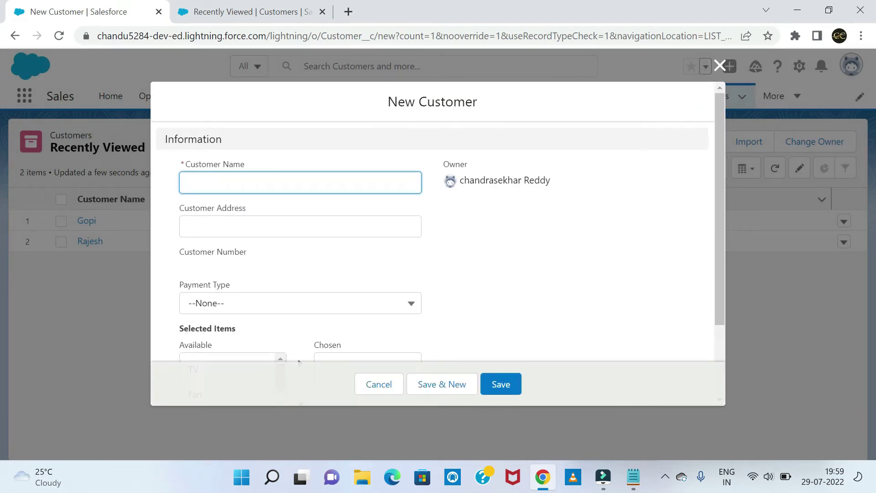
pyautogui.write('Ramesh')
pyautogui.click(300, 226)
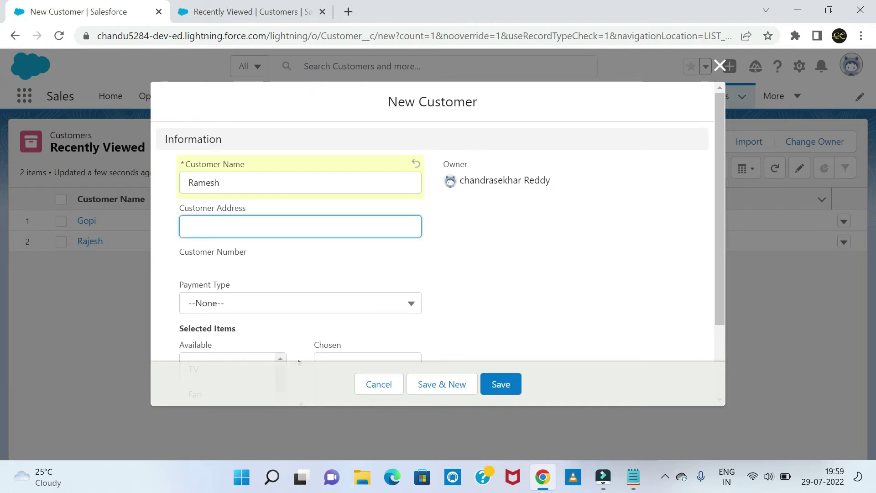
pyautogui.write('Bengaluru')
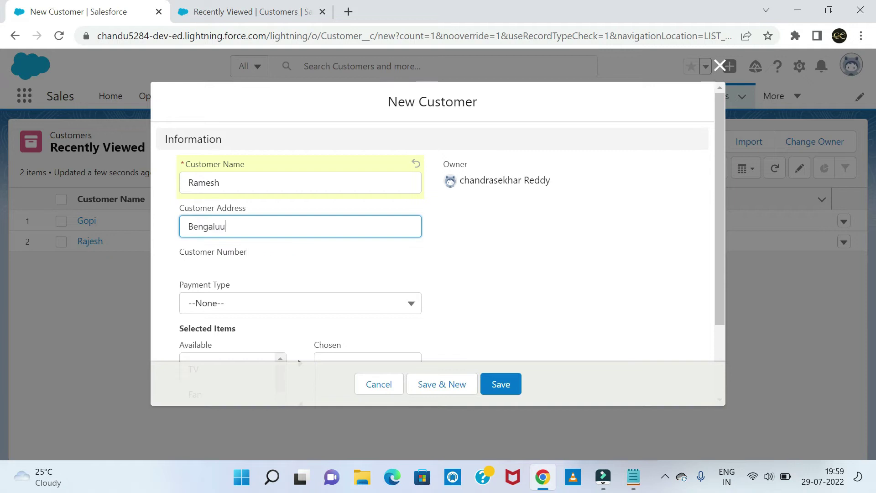
# Set the new customer's Payment Type to Debit card
pyautogui.scroll(-3, 374, 225)
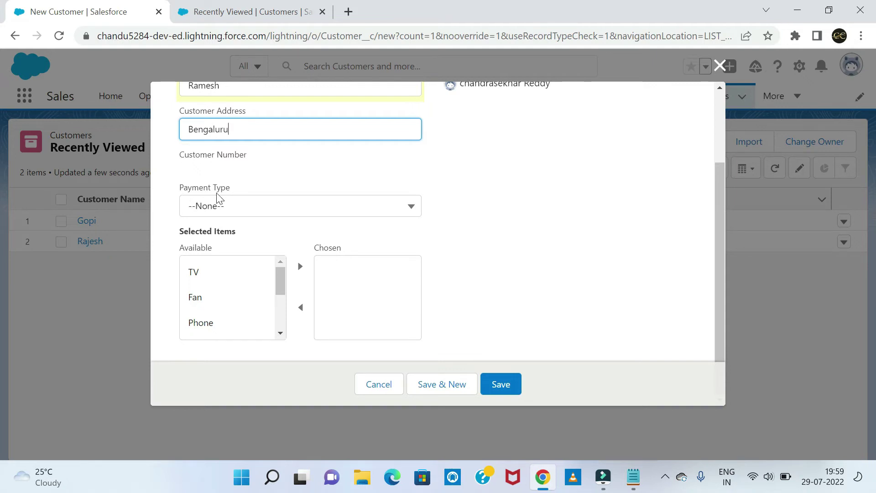
pyautogui.click(269, 211)
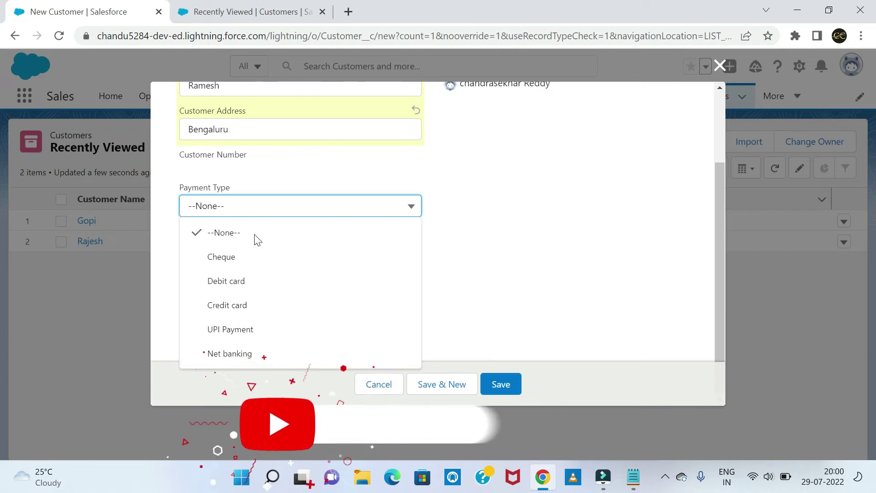
pyautogui.click(563, 251)
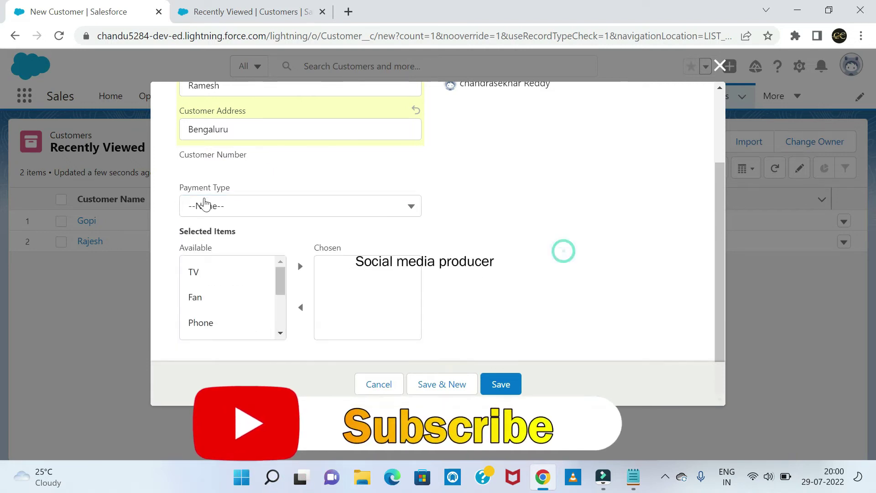
pyautogui.click(222, 207)
pyautogui.click(226, 288)
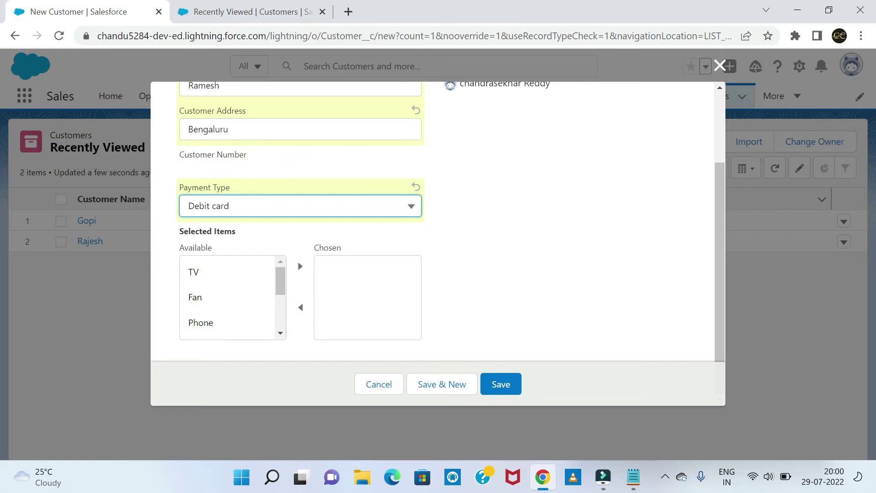
# Look through the available values of the Selected Items picklist in the new customer form
pyautogui.moveTo(179, 231); pyautogui.dragTo(248, 234)
pyautogui.click(249, 234)
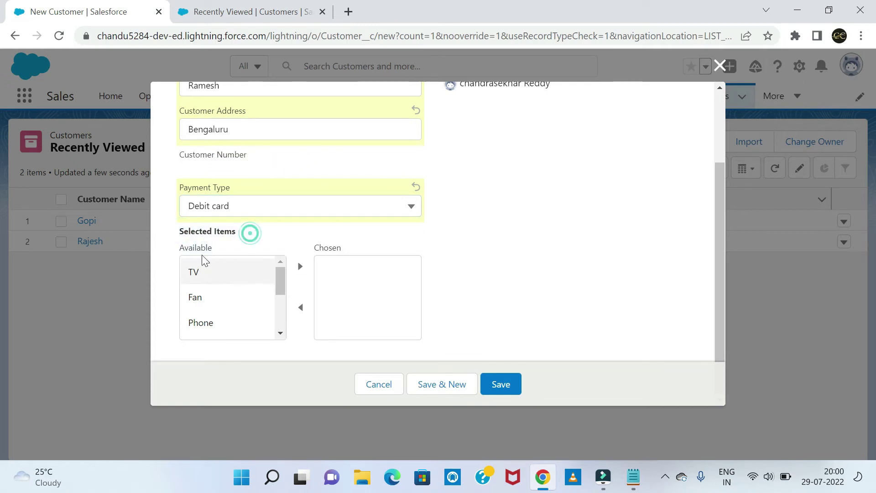
pyautogui.scroll(-2, 220, 297)
pyautogui.scroll(2, 214, 294)
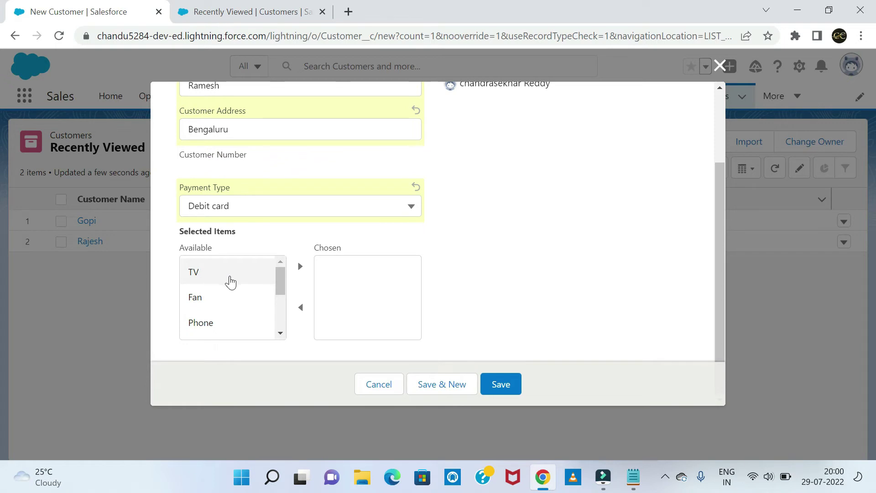
pyautogui.scroll(-3, 231, 293)
pyautogui.scroll(3, 231, 305)
pyautogui.scroll(-2, 231, 311)
pyautogui.scroll(3, 230, 314)
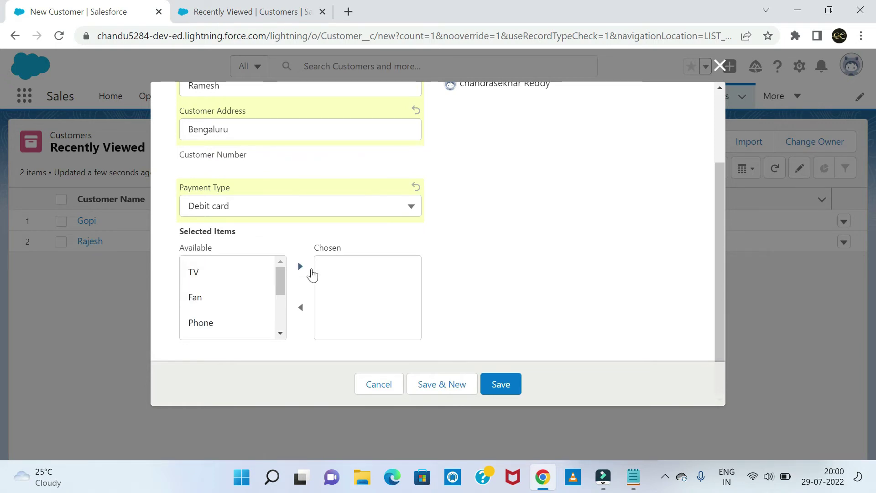
# Add TV, Laptop, Dress and Camera to the chosen Selected Items, and save the customer record
pyautogui.click(200, 277)
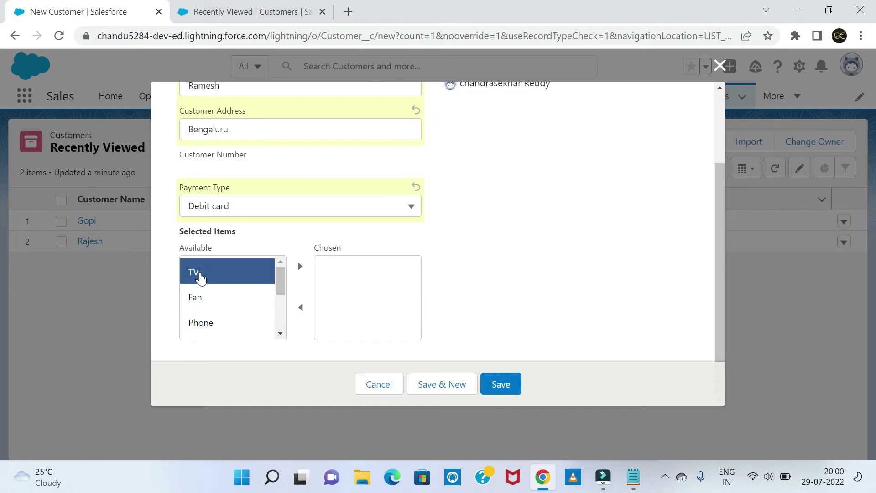
pyautogui.click(300, 273)
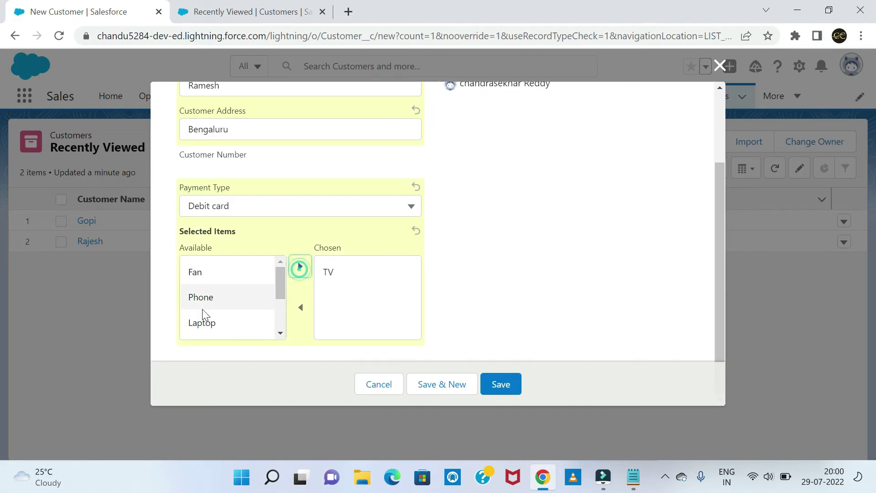
pyautogui.click(248, 316)
pyautogui.click(309, 273)
pyautogui.click(210, 322)
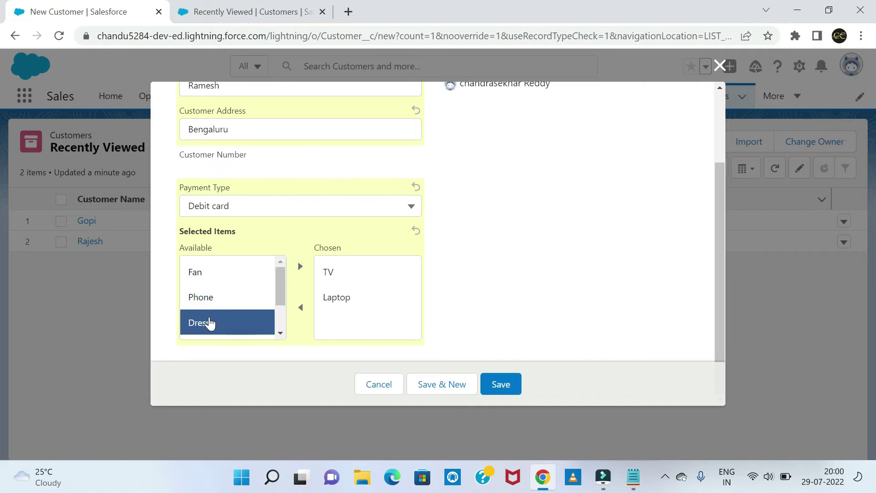
pyautogui.click(300, 267)
pyautogui.click(187, 322)
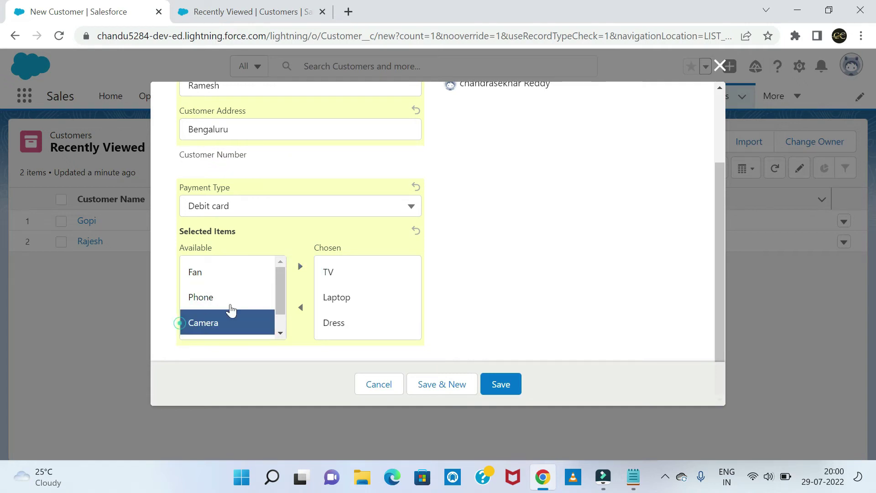
pyautogui.click(300, 267)
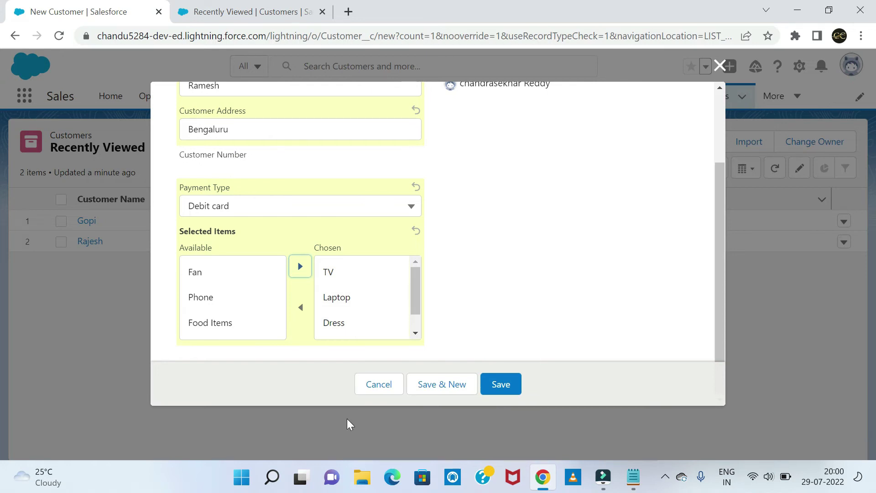
pyautogui.click(486, 392)
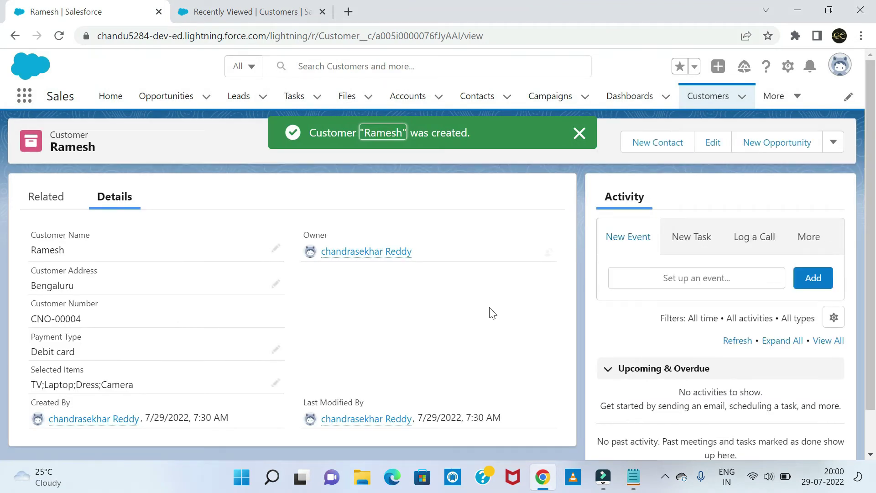
# Review the Payment Type and Selected Items values in the saved customer record's details
pyautogui.scroll(-1, 132, 399)
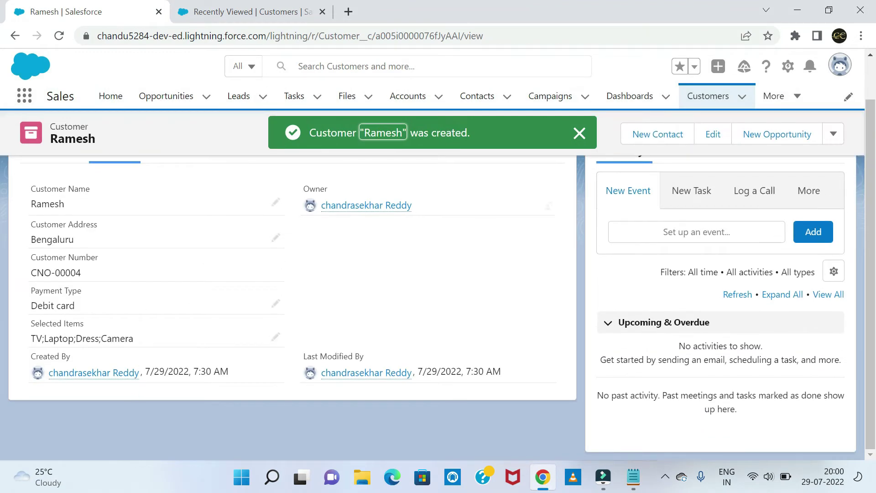
pyautogui.moveTo(34, 291); pyautogui.dragTo(120, 296)
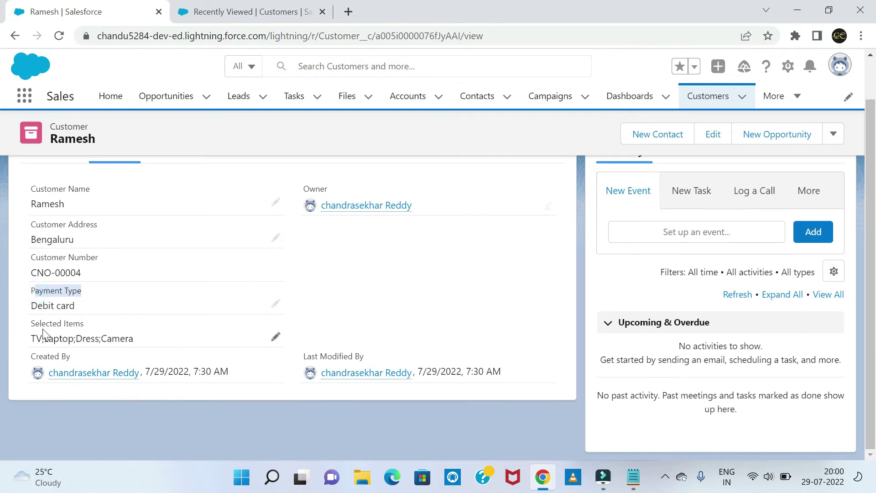
pyautogui.moveTo(31, 331); pyautogui.dragTo(97, 325)
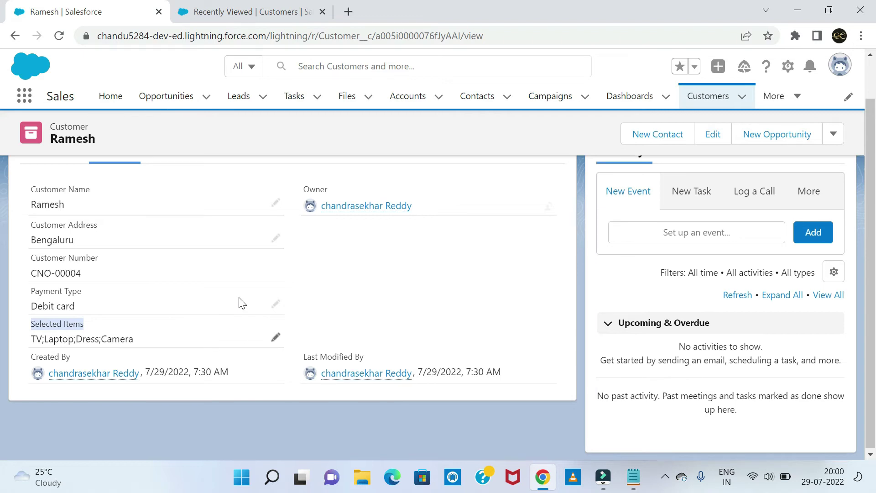
pyautogui.scroll(1, 241, 301)
pyautogui.click(225, 207)
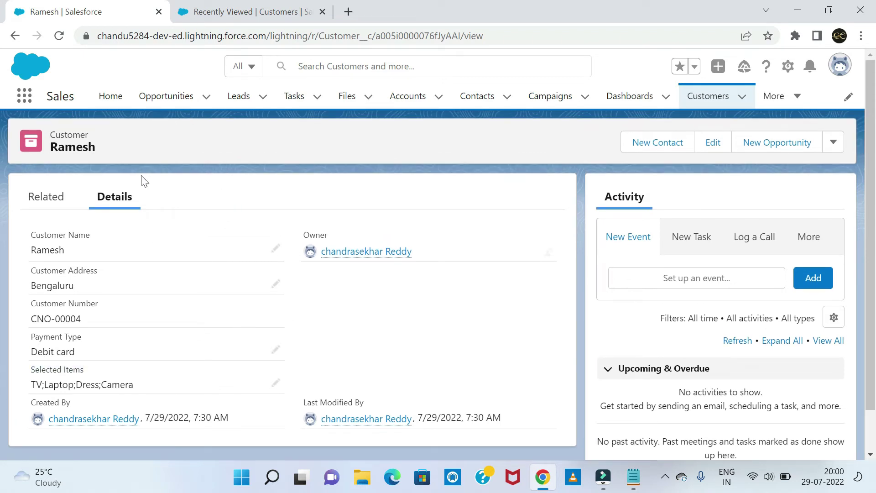
pyautogui.scroll(-1, 112, 317)
pyautogui.scroll(1, 319, 288)
# Open another blank Customer form from the Customers list and examine its Payment Type and Selected Items fields
pyautogui.click(709, 95)
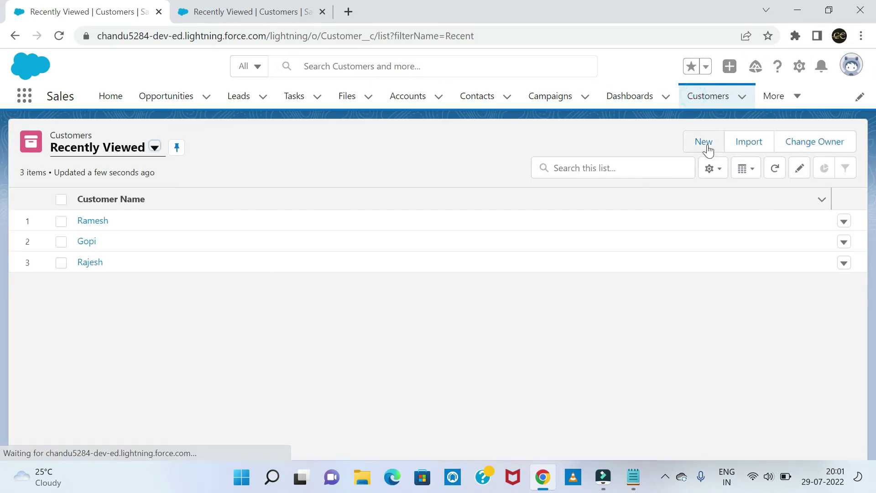
pyautogui.click(703, 142)
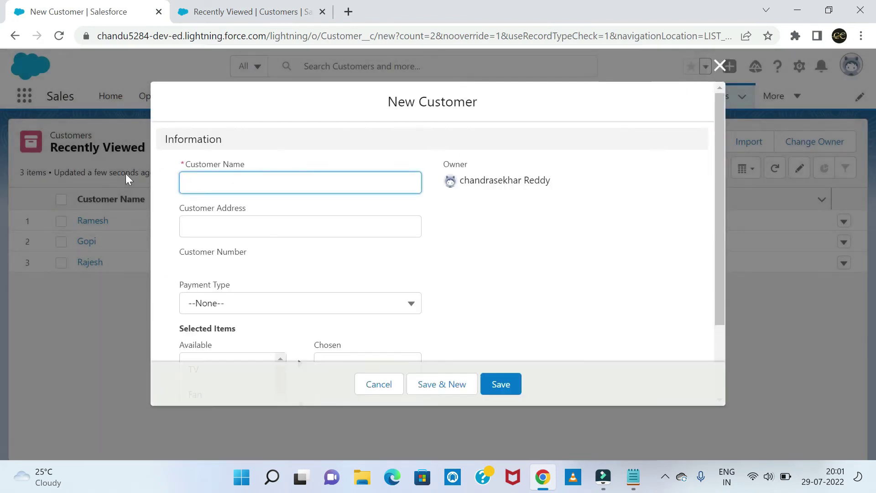
pyautogui.scroll(-3, 156, 229)
pyautogui.scroll(-1, 194, 264)
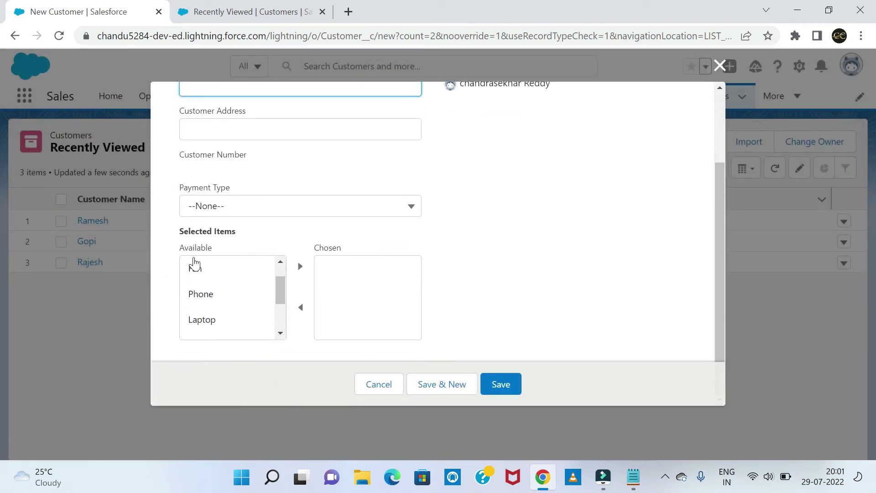
pyautogui.scroll(-1, 194, 264)
pyautogui.scroll(3, 520, 246)
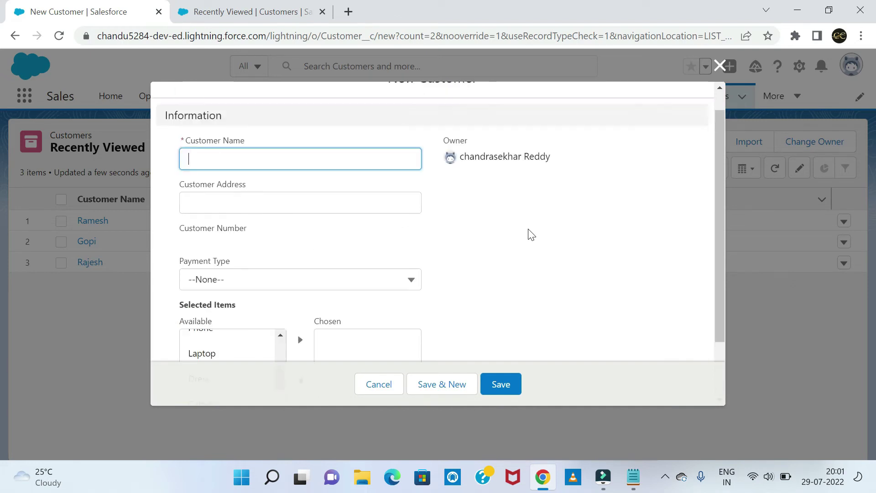
# Close the blank Customer form and open the Customer object's Customer Layout page layout for editing
pyautogui.click(719, 68)
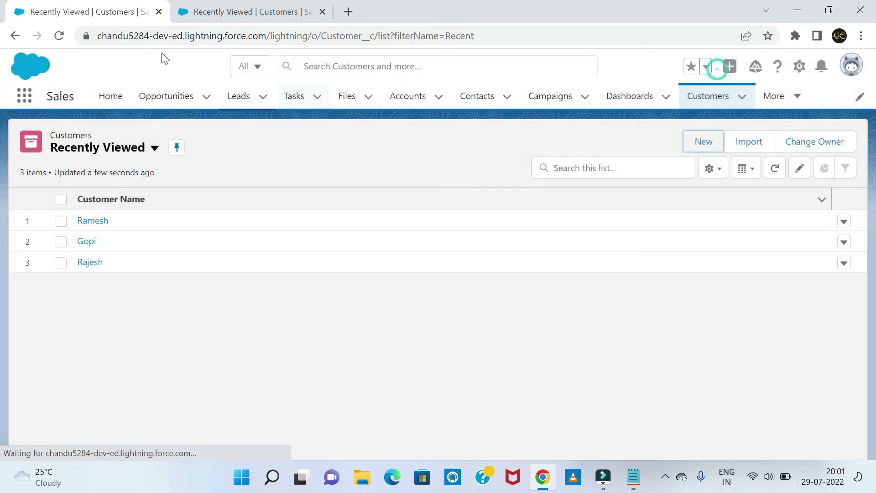
pyautogui.click(203, 15)
pyautogui.click(114, 11)
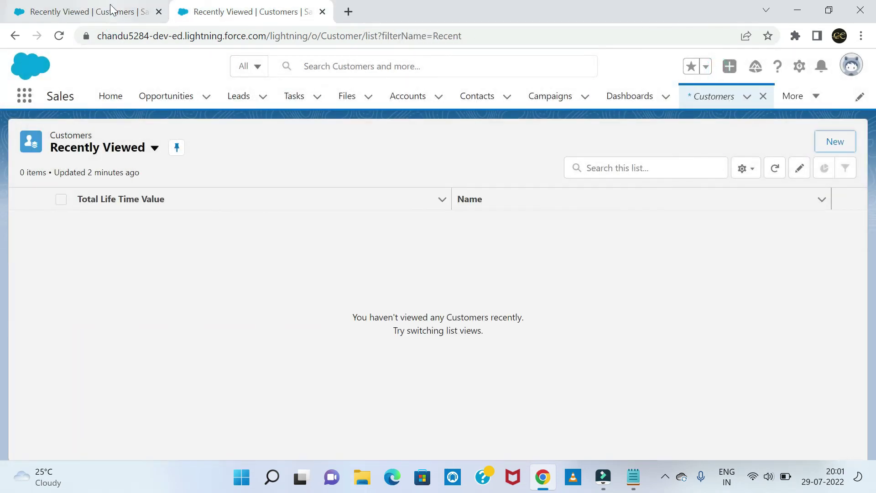
pyautogui.click(745, 98)
pyautogui.click(799, 68)
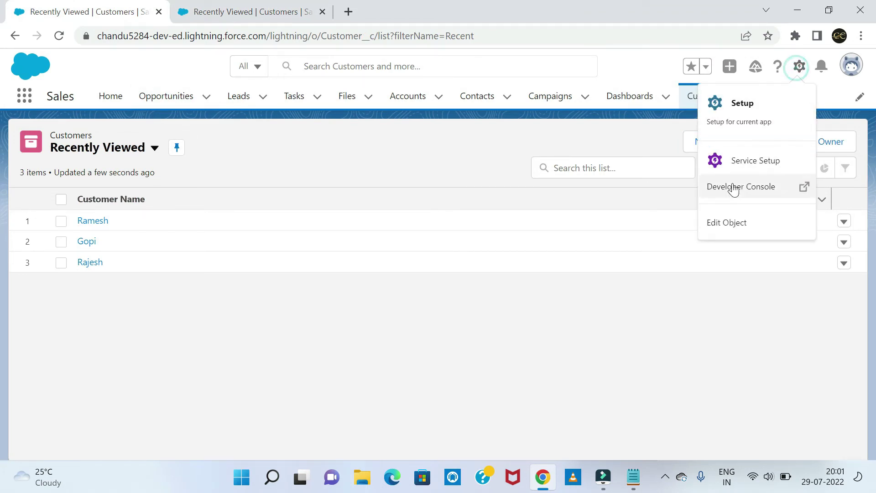
pyautogui.click(728, 221)
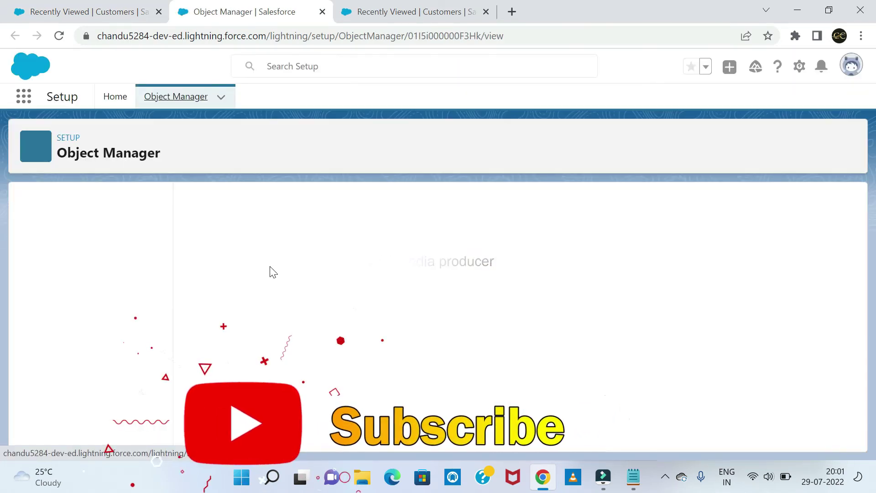
pyautogui.click(65, 256)
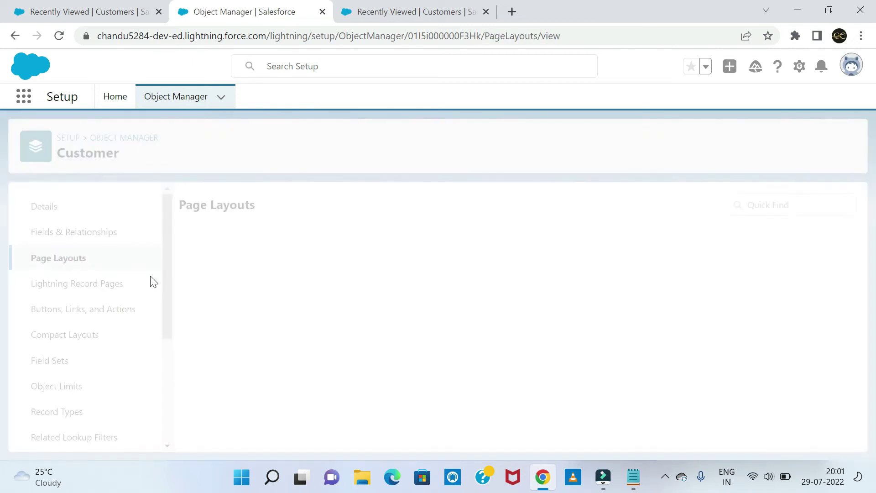
pyautogui.click(221, 261)
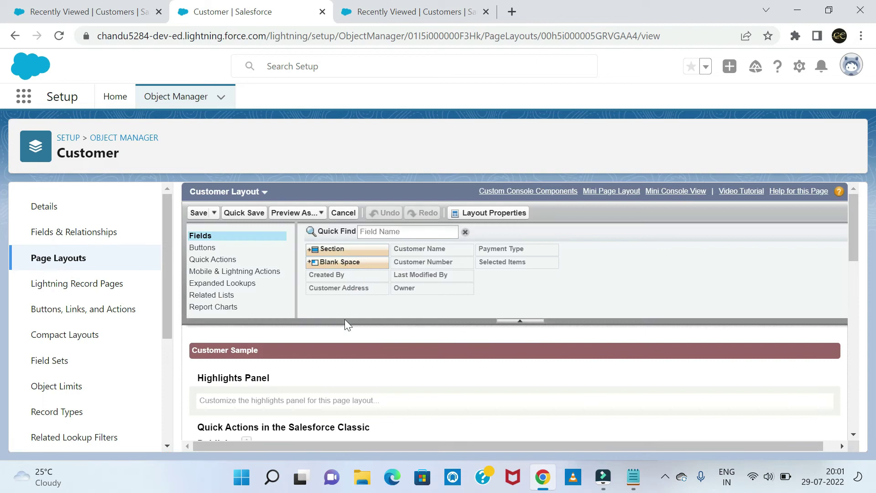
# Add a section named Customer Info above the Information section in the page layout
pyautogui.scroll(-1, 344, 319)
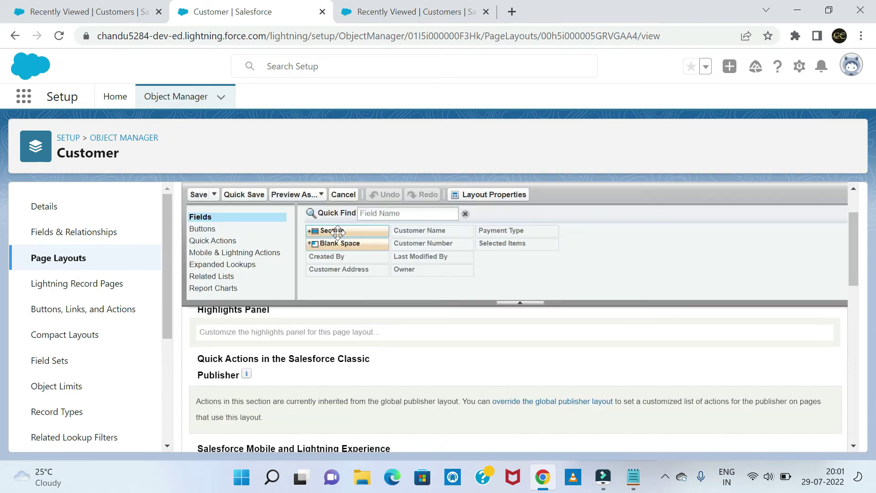
pyautogui.scroll(-5, 541, 288)
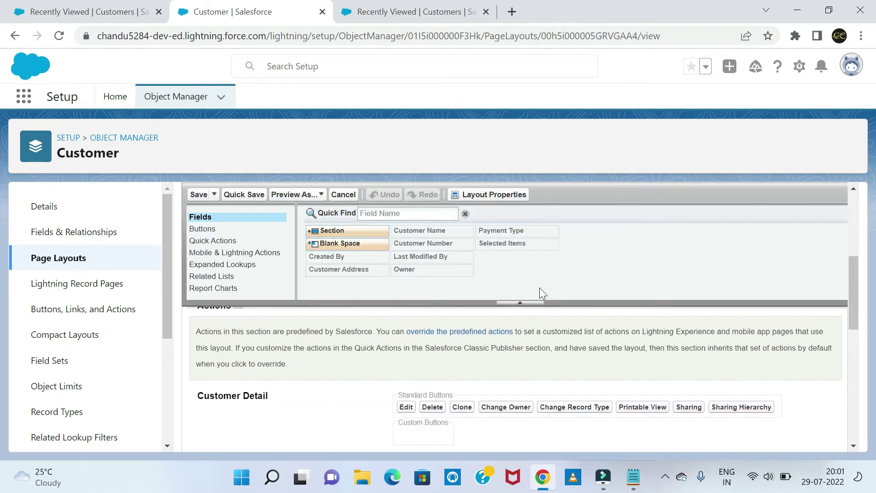
pyautogui.scroll(-2, 535, 290)
pyautogui.moveTo(336, 230); pyautogui.dragTo(242, 353)
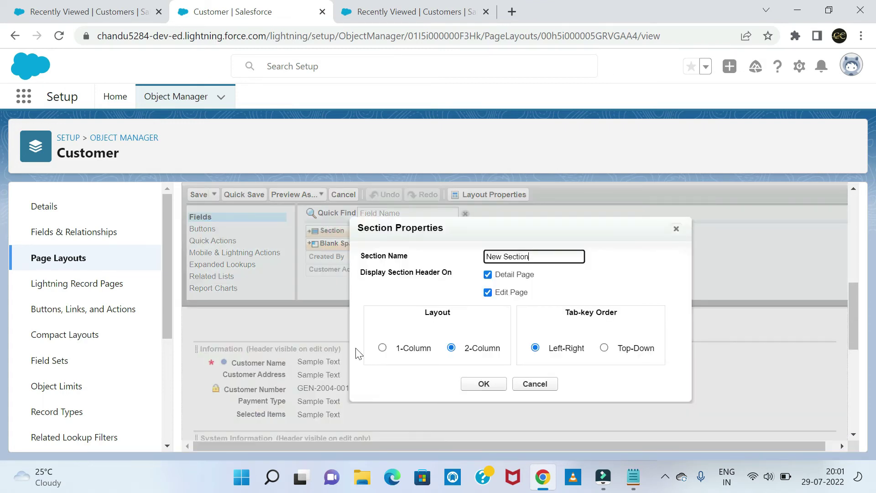
pyautogui.moveTo(486, 257); pyautogui.dragTo(530, 256)
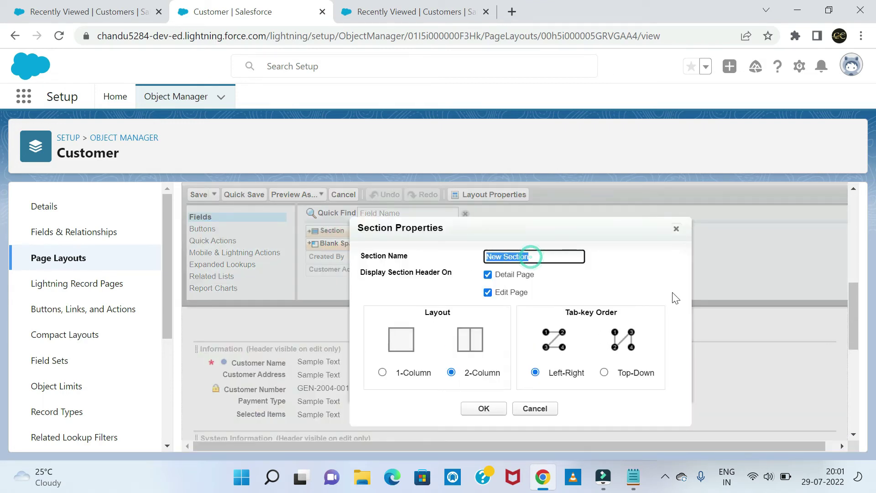
pyautogui.write('Customer Info')
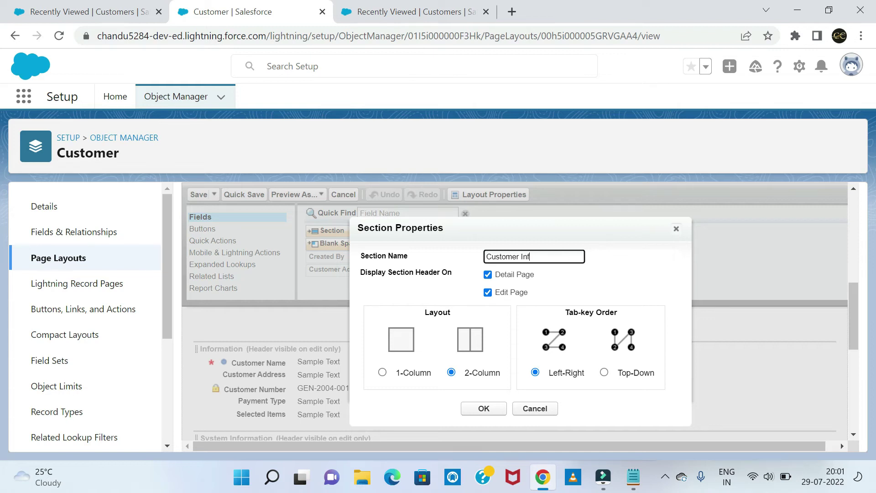
pyautogui.click(485, 409)
# Move the Customer Name, Customer Address and Customer Number fields into the Customer Info section, with Customer Number first
pyautogui.scroll(-2, 495, 339)
pyautogui.scroll(2, 437, 358)
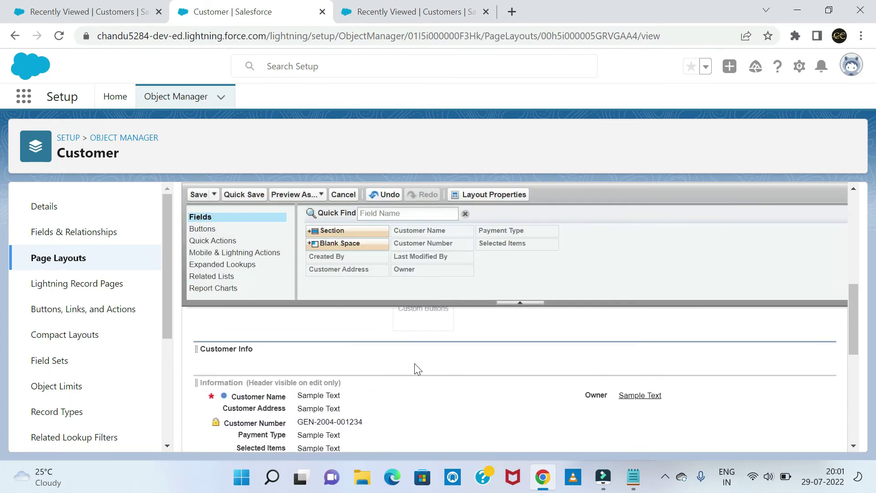
pyautogui.moveTo(300, 395); pyautogui.dragTo(249, 361)
pyautogui.moveTo(265, 396); pyautogui.dragTo(277, 365)
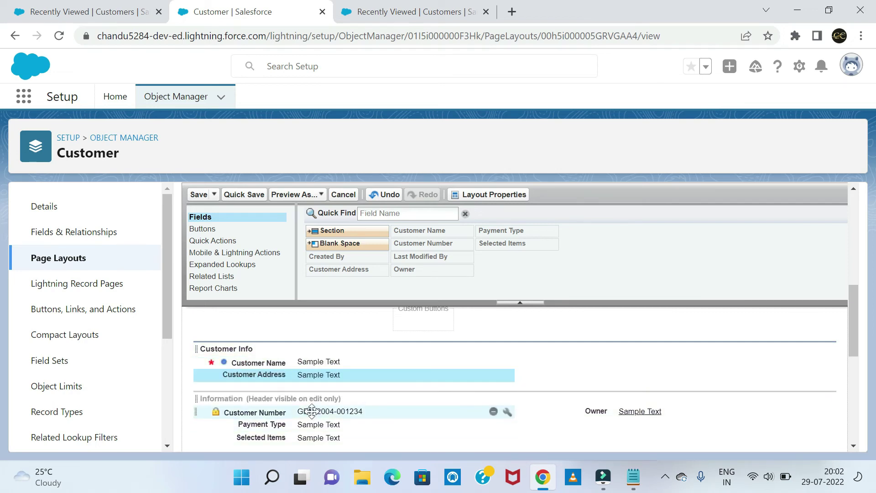
pyautogui.moveTo(309, 413); pyautogui.dragTo(322, 361)
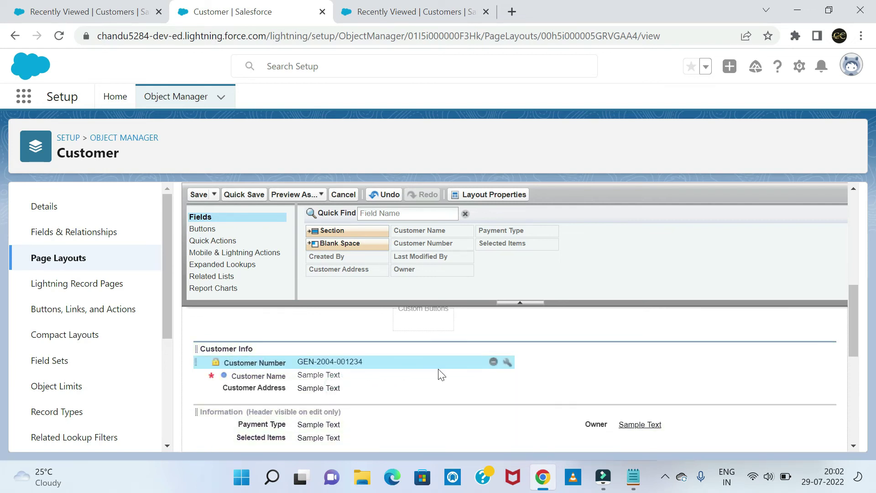
# Add another section named Payment Details to the page layout
pyautogui.scroll(-1, 374, 404)
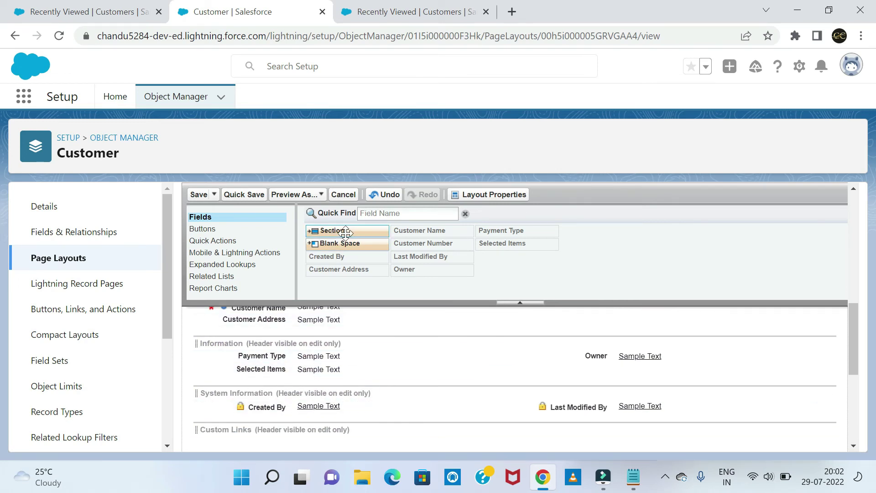
pyautogui.moveTo(345, 232); pyautogui.dragTo(304, 302)
pyautogui.moveTo(244, 338); pyautogui.dragTo(250, 358)
pyautogui.tripleClick(536, 252)
pyautogui.write('Payment Details')
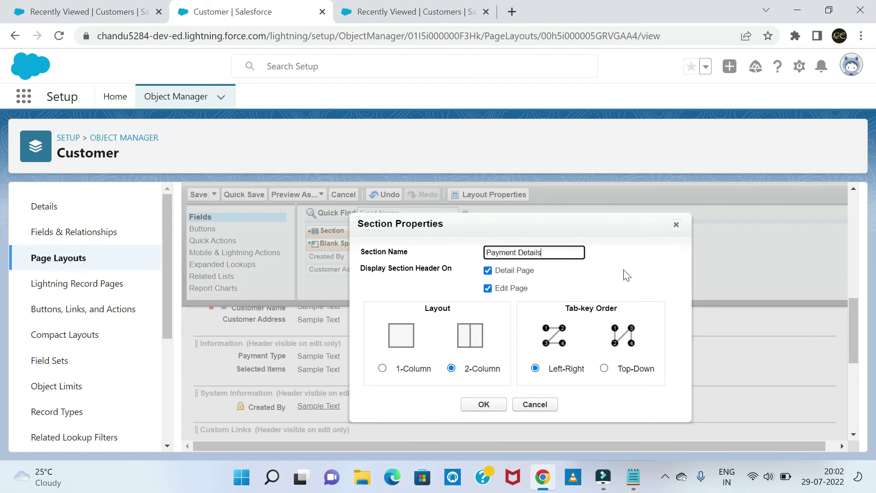
pyautogui.click(474, 405)
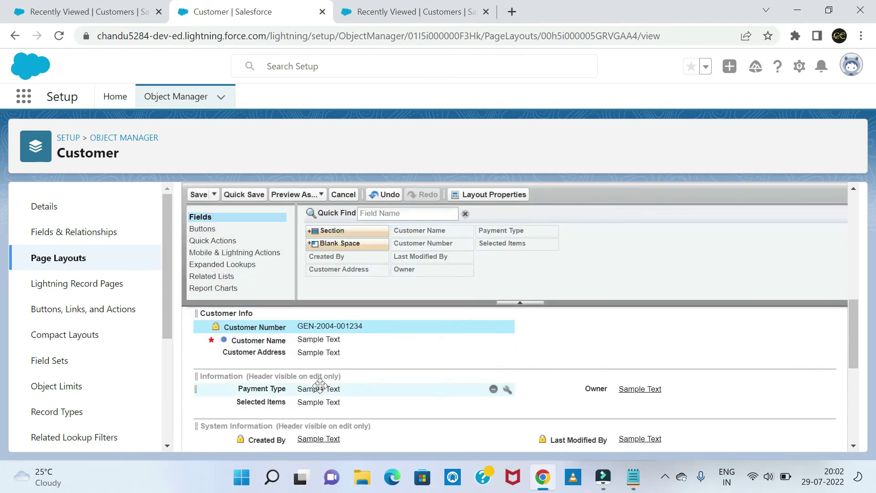
# Place the Payment Details section between Customer Info and Information, and move the Payment Type field into it
pyautogui.scroll(-5, 311, 379)
pyautogui.scroll(2, 321, 390)
pyautogui.scroll(5, 321, 390)
pyautogui.scroll(-2, 264, 369)
pyautogui.moveTo(227, 348); pyautogui.dragTo(242, 427)
pyautogui.scroll(-2, 417, 367)
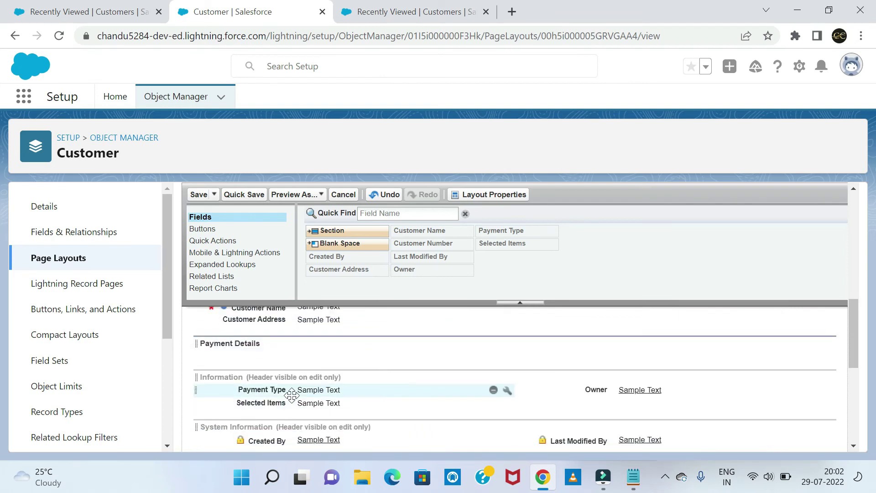
pyautogui.moveTo(288, 392); pyautogui.dragTo(249, 359)
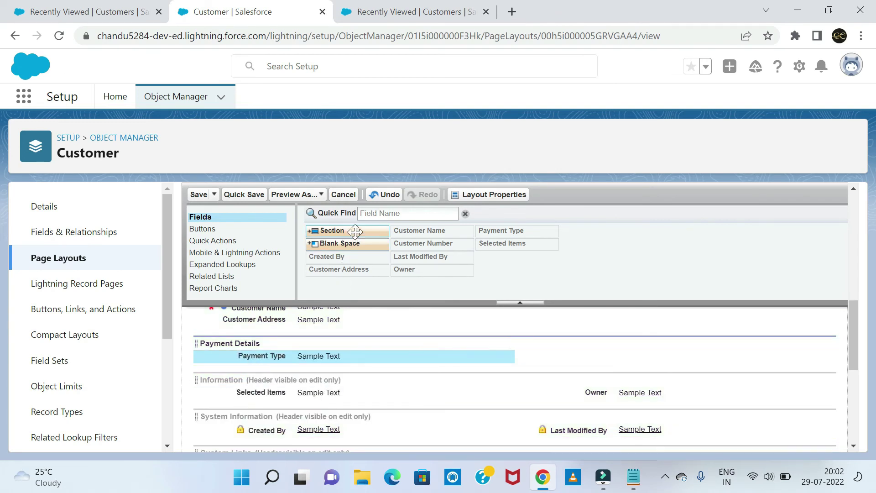
# Add a section named Products Info directly below the Payment Details section
pyautogui.moveTo(356, 230); pyautogui.dragTo(274, 378)
pyautogui.moveTo(327, 231); pyautogui.dragTo(199, 363)
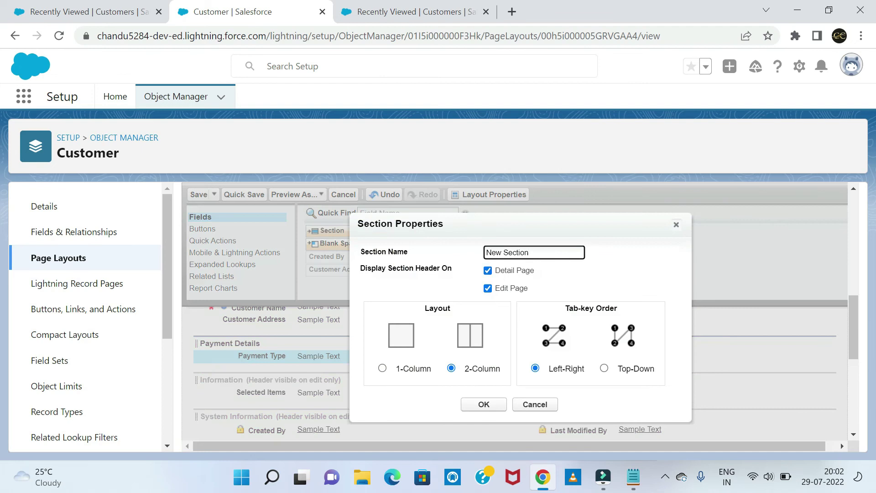
pyautogui.write('Products Info')
pyautogui.click(492, 405)
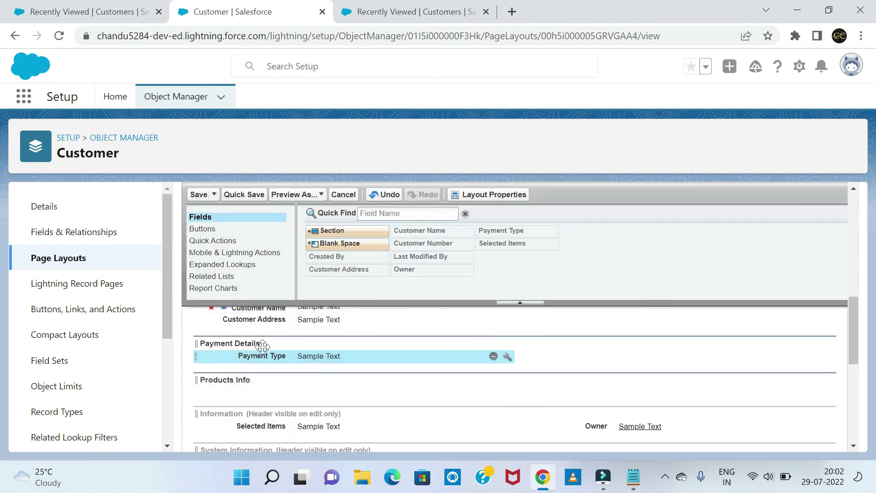
# Move the Selected Items field from the Information section into the Products Info section
pyautogui.scroll(3, 292, 405)
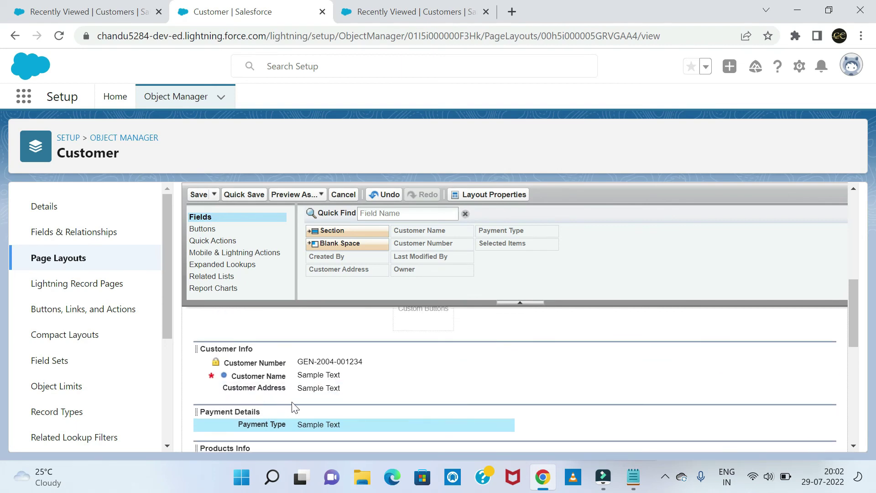
pyautogui.scroll(-4, 292, 406)
pyautogui.scroll(1, 294, 358)
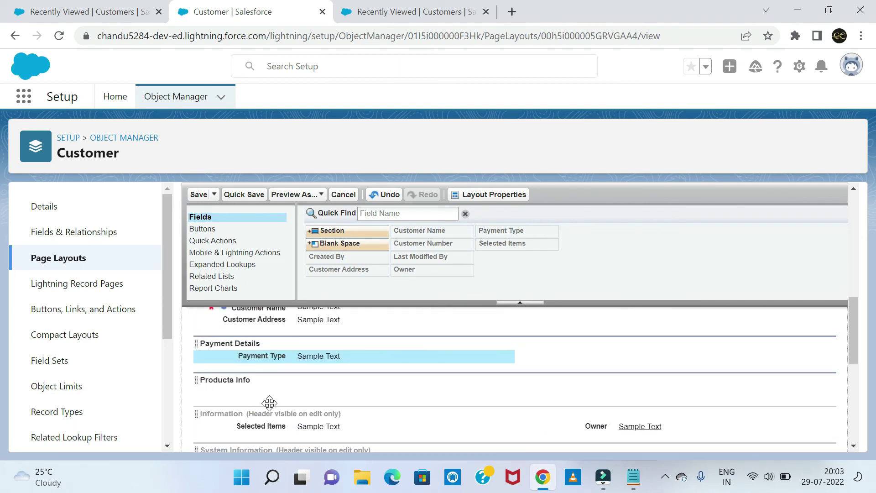
pyautogui.scroll(-2, 278, 397)
pyautogui.moveTo(302, 358); pyautogui.dragTo(221, 320)
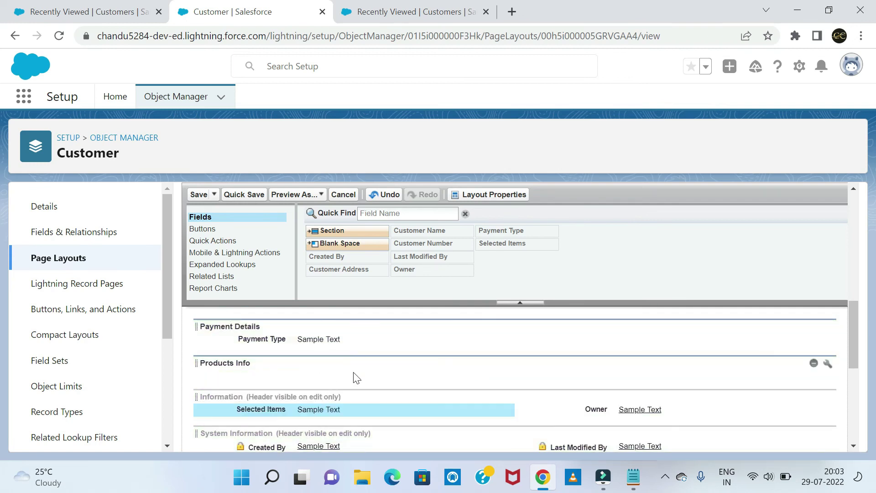
pyautogui.moveTo(258, 408); pyautogui.dragTo(230, 385)
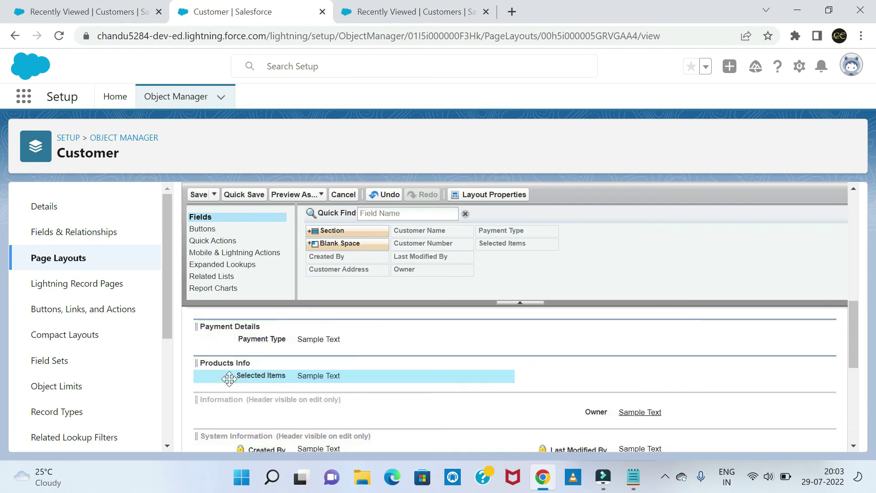
# Check the arrangement of the three new sections and save the Customer page layout
pyautogui.scroll(2, 280, 389)
pyautogui.scroll(2, 282, 389)
pyautogui.scroll(-2, 282, 390)
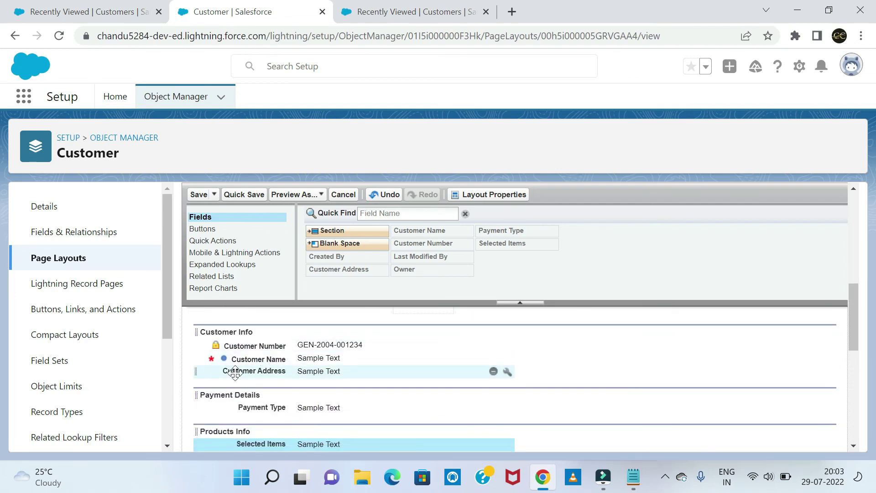
pyautogui.scroll(-1, 318, 374)
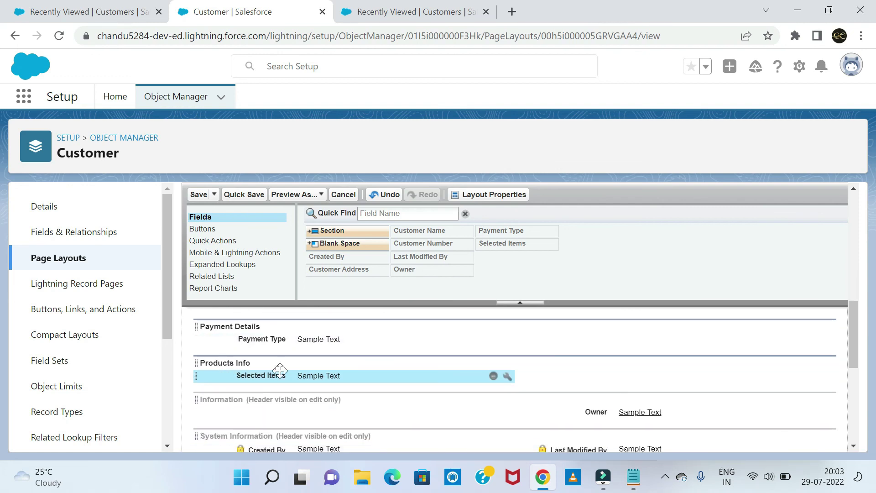
pyautogui.click(201, 197)
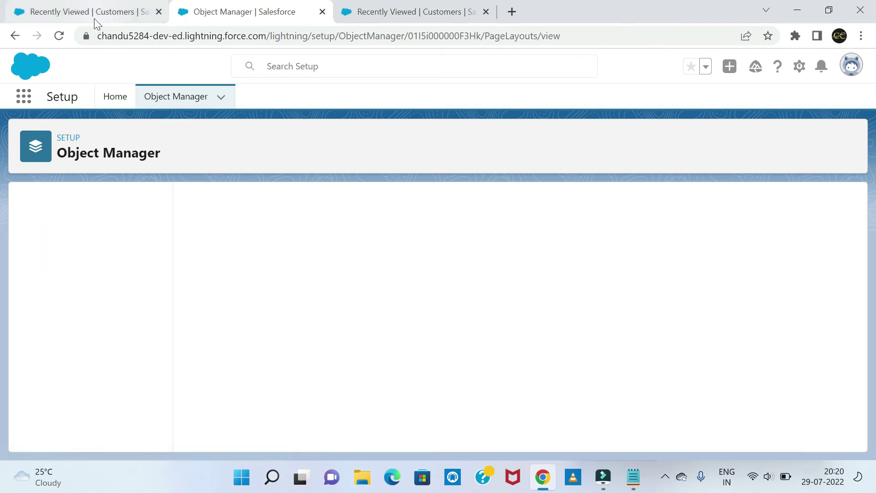
# Reload the Customers list and open a blank new customer form
pyautogui.click(94, 18)
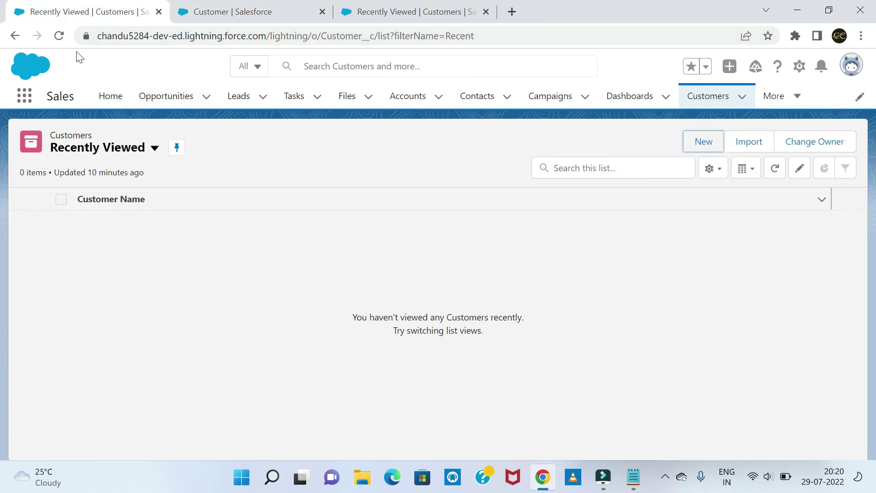
pyautogui.click(55, 42)
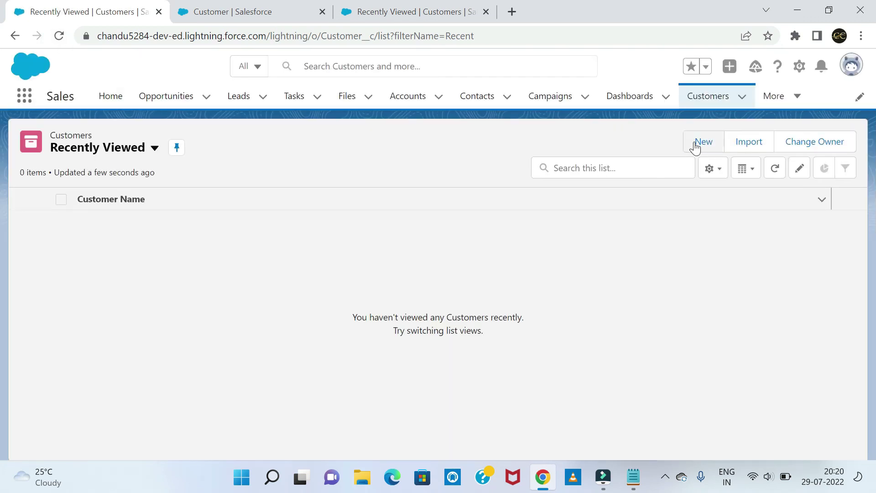
pyautogui.click(696, 147)
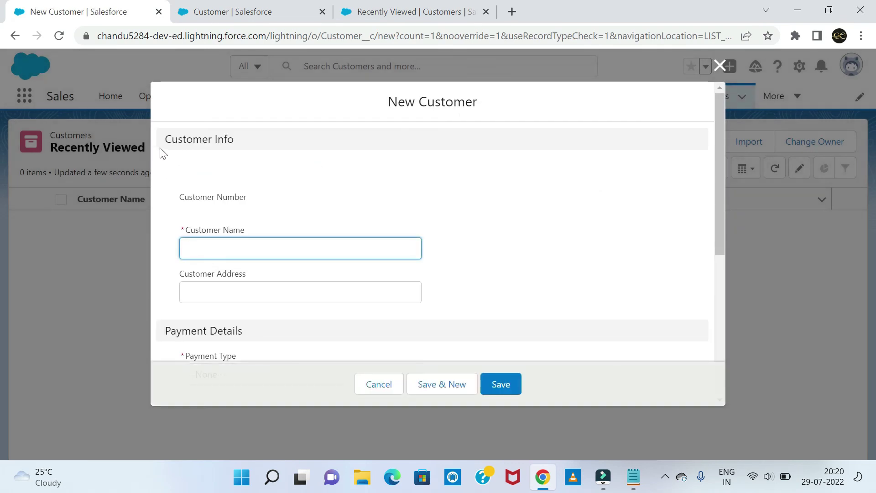
# Examine the fields in the form's Customer Info, Payment Details and Products Info sections, and cancel the form
pyautogui.click(309, 156)
pyautogui.scroll(-2, 309, 157)
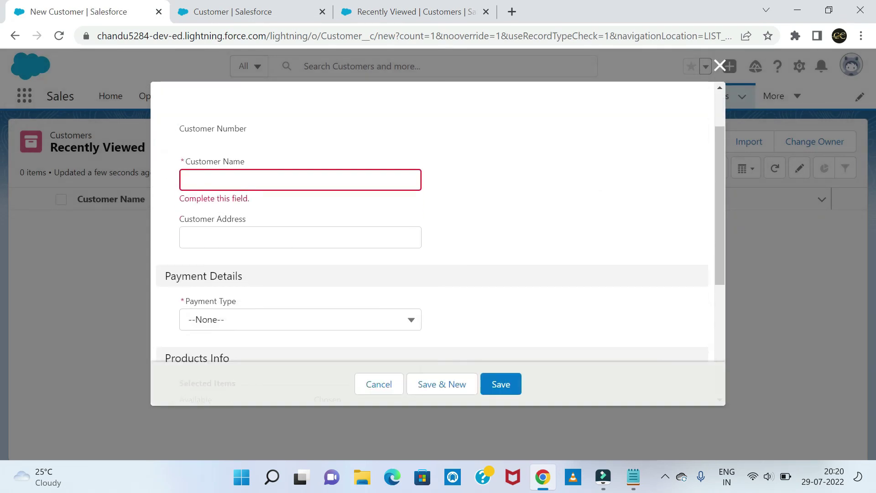
pyautogui.tripleClick(184, 128)
pyautogui.tripleClick(191, 161)
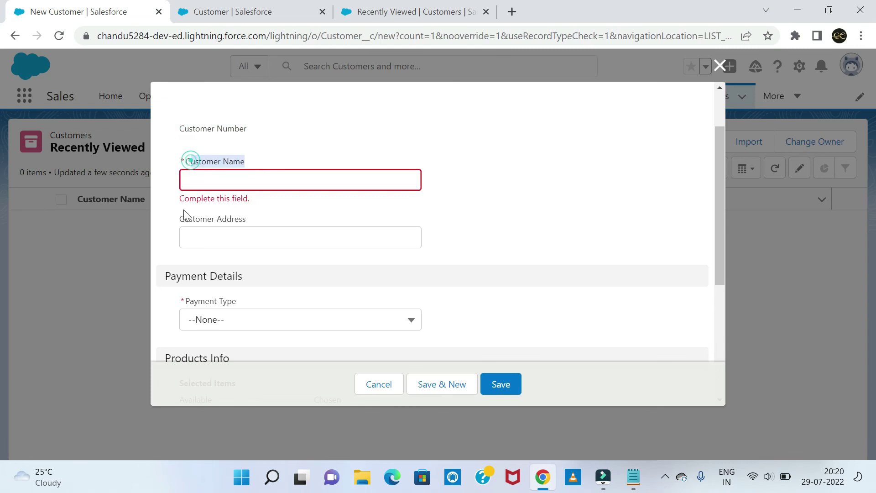
pyautogui.tripleClick(179, 220)
pyautogui.scroll(-2, 310, 241)
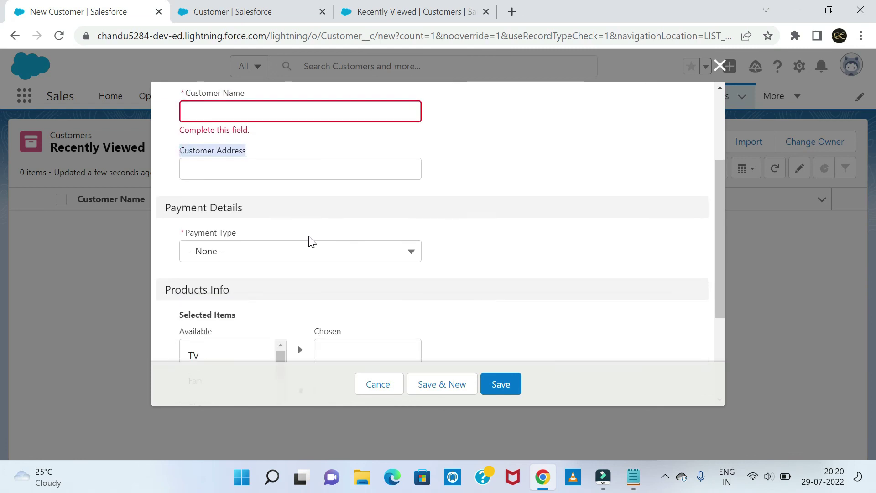
pyautogui.tripleClick(162, 211)
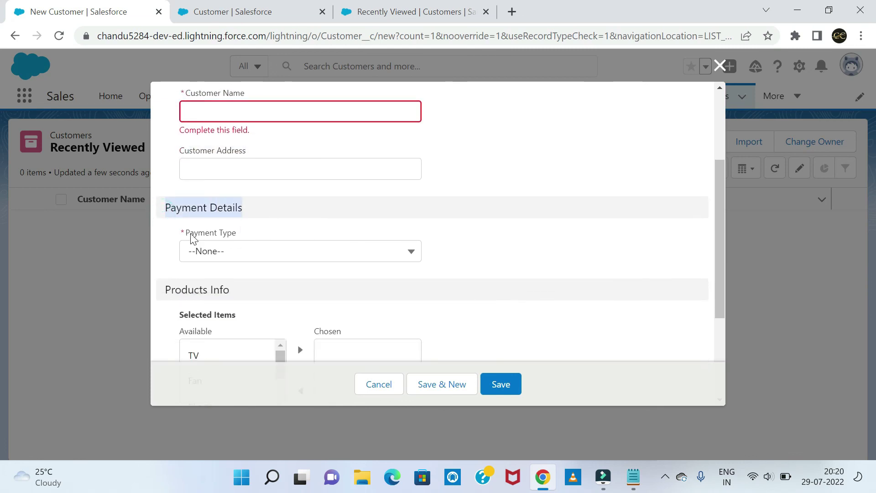
pyautogui.tripleClick(191, 235)
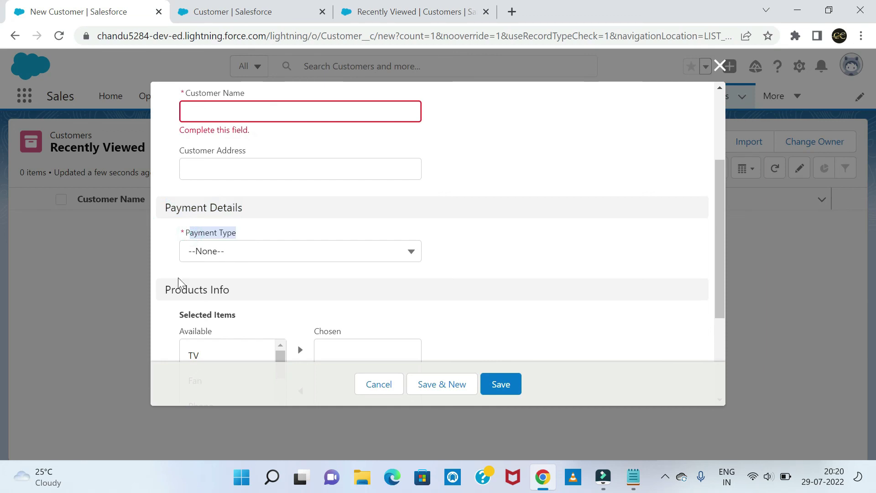
pyautogui.scroll(-2, 179, 283)
pyautogui.scroll(-3, 201, 297)
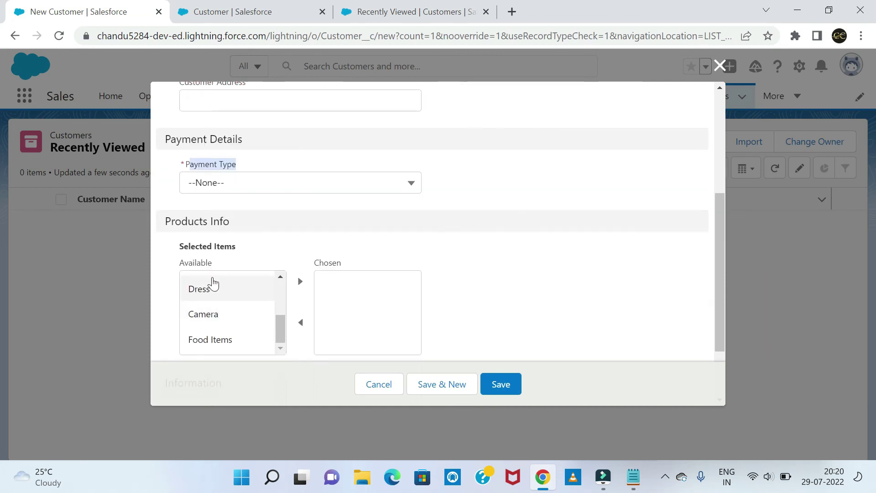
pyautogui.click(375, 389)
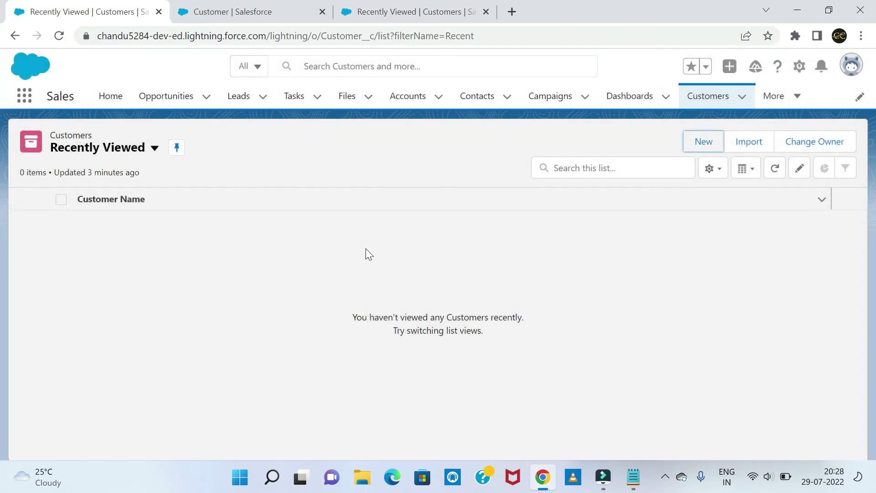